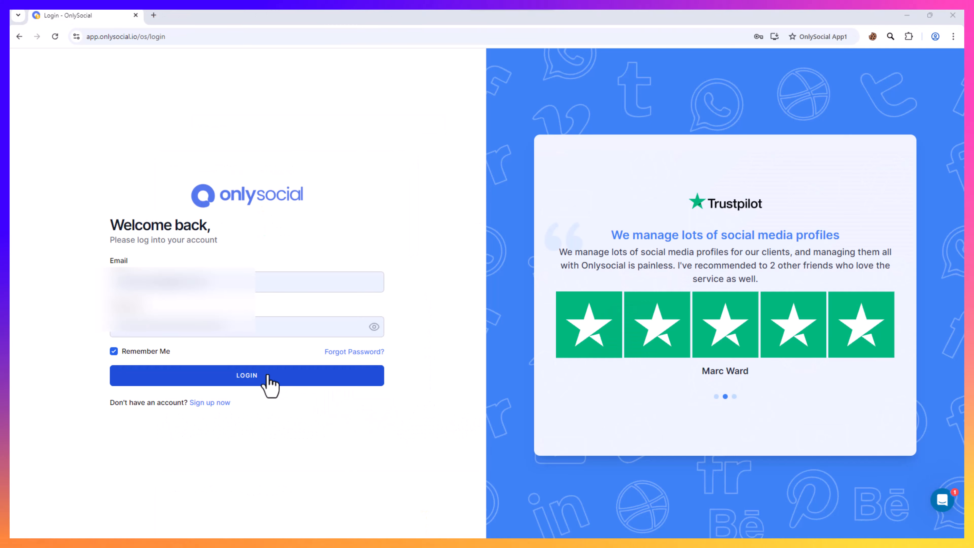
Sign in to the account and open the Instagram comment manager of the Sales Bot
left_click(266, 376)
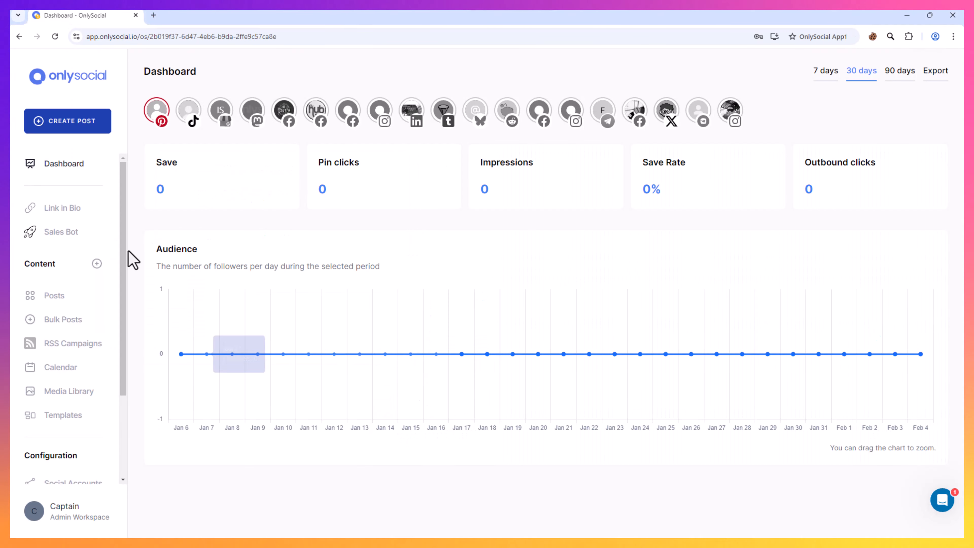
left_click(60, 235)
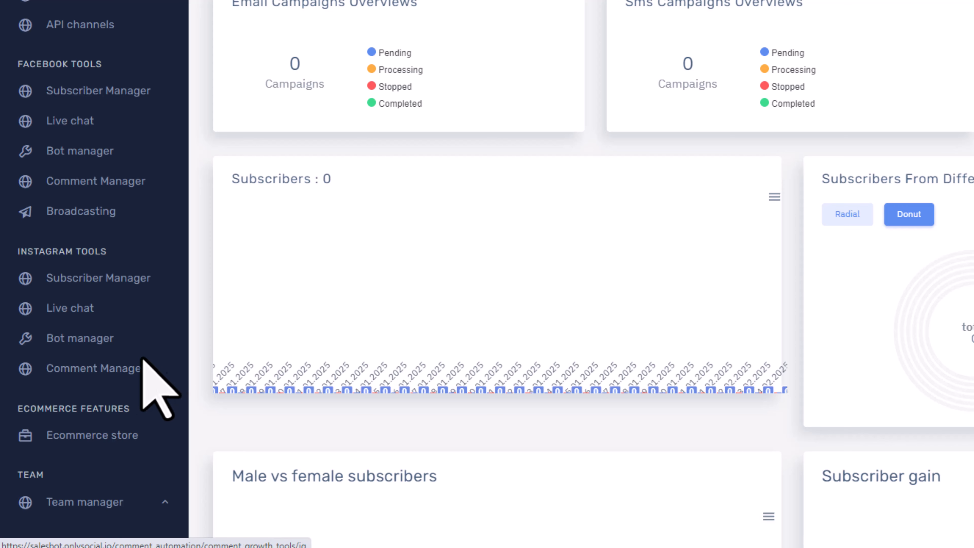
left_click(119, 365)
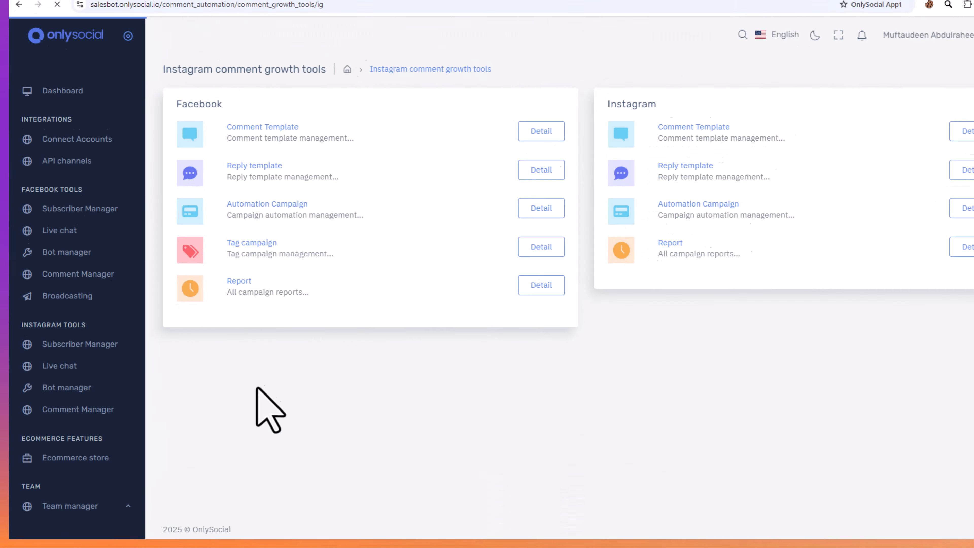
key("F11")
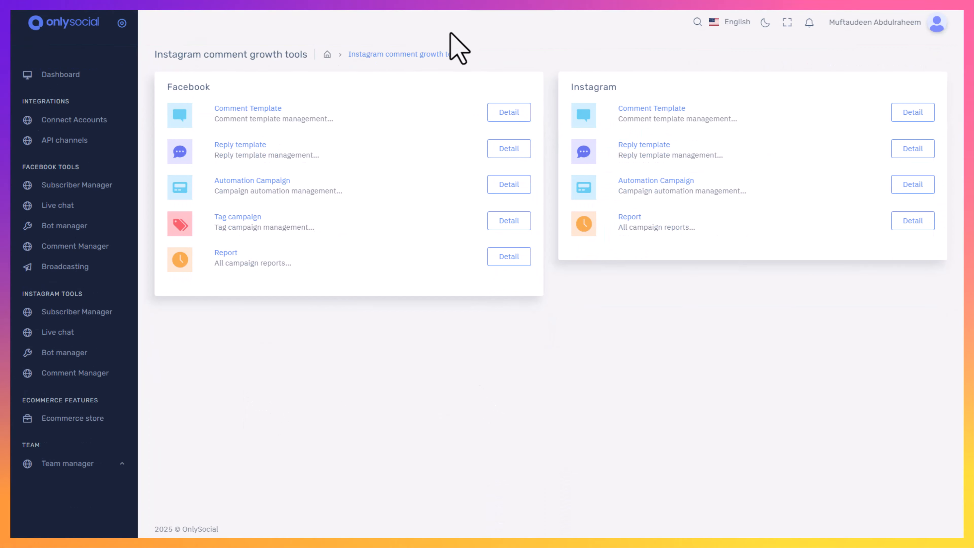
left_click(450, 32)
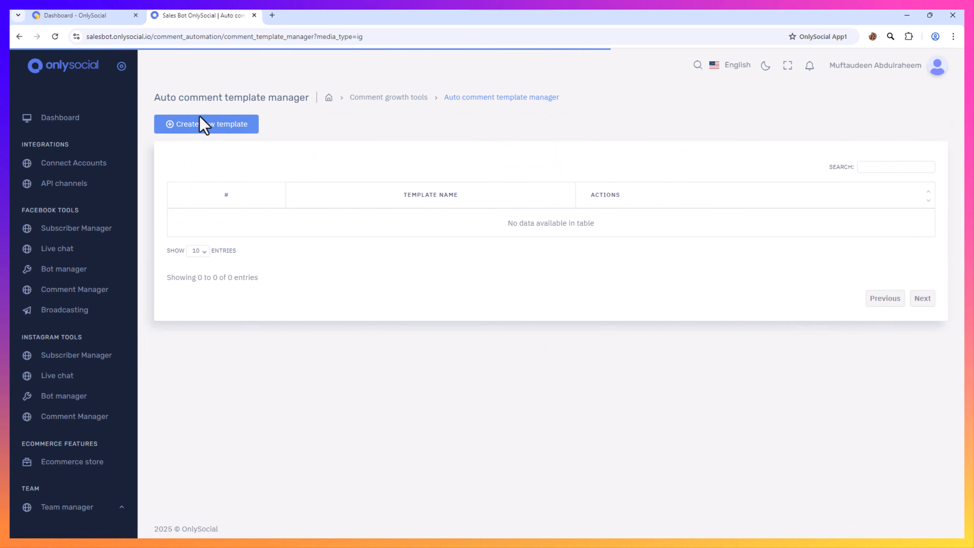
Create a new Instagram auto comment template named "customers enquiries"
left_click(212, 127)
left_click(365, 129)
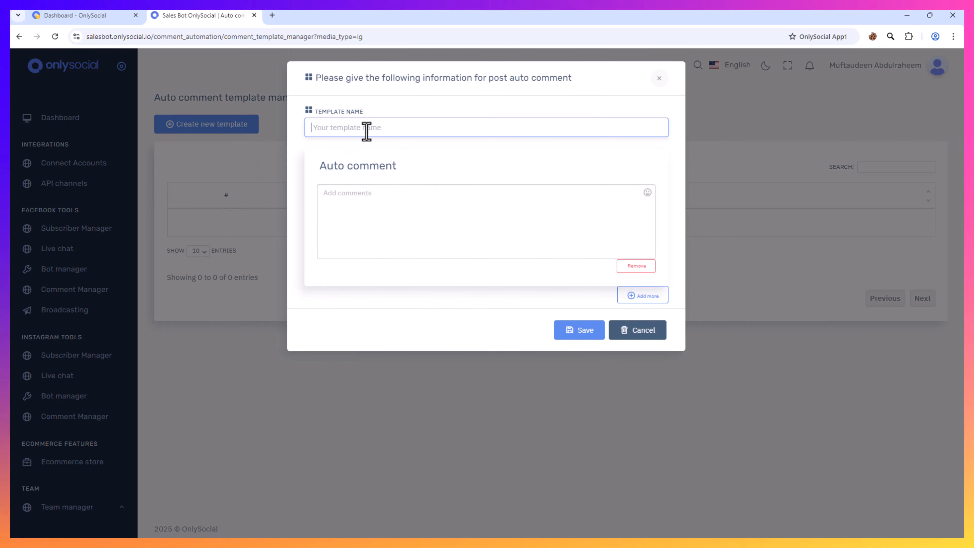
type("customers enquirei")
key("BackSpace")
key("BackSpace")
type("ies")
Add the auto comment "for further enquireies, kindly leave your comment, and we will respond to you as soon as possible" and save the template
left_click(348, 229)
type("for further enquireies, kindly ")
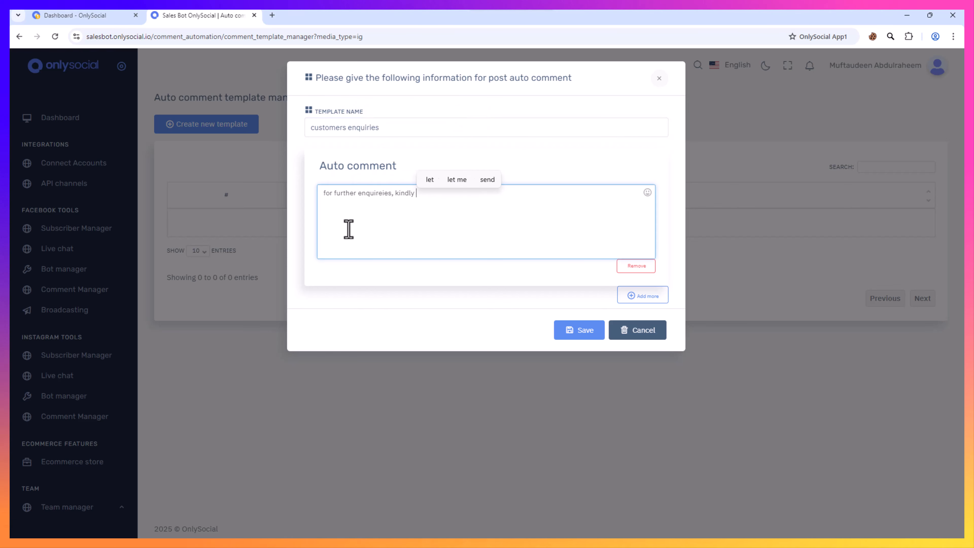
type("leave your comment, and we will respond to you as soon as possible")
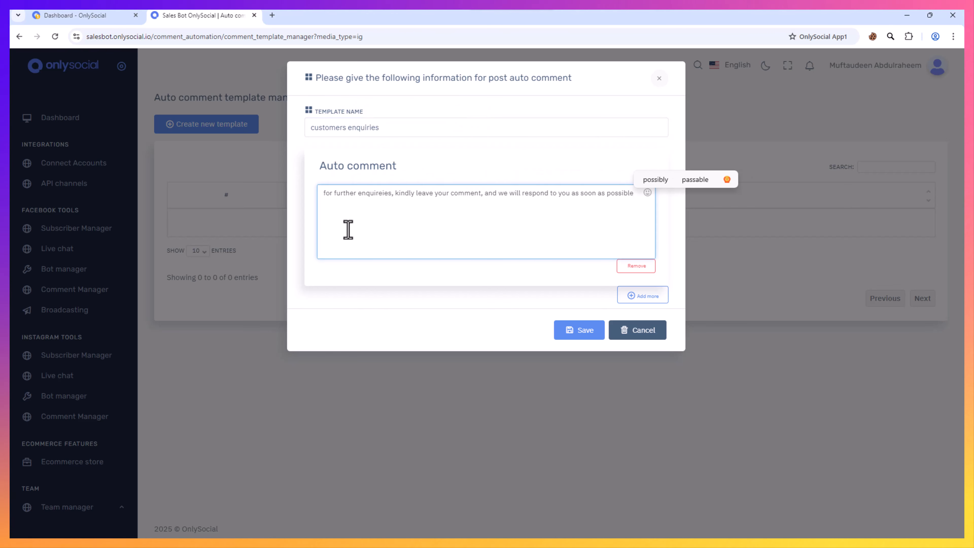
left_click(637, 295)
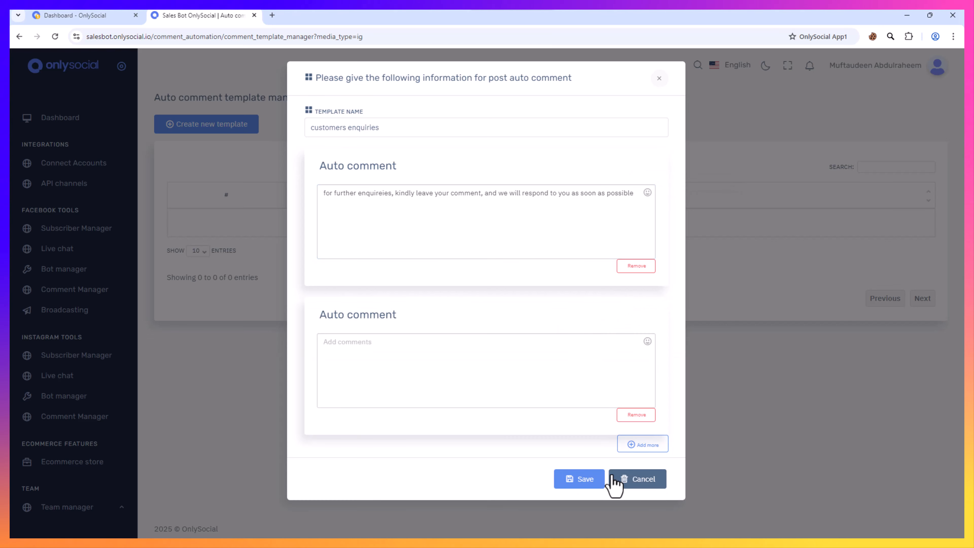
left_click(637, 416)
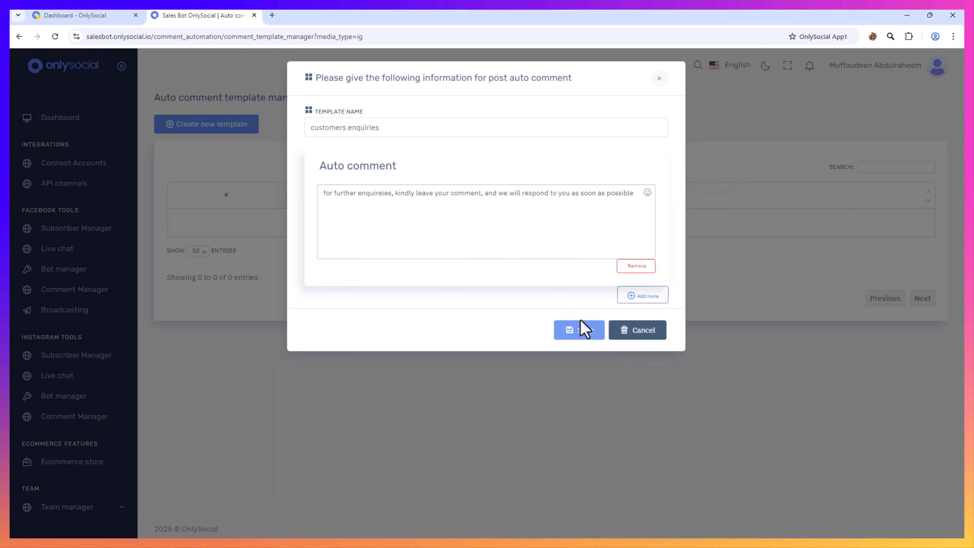
left_click(585, 328)
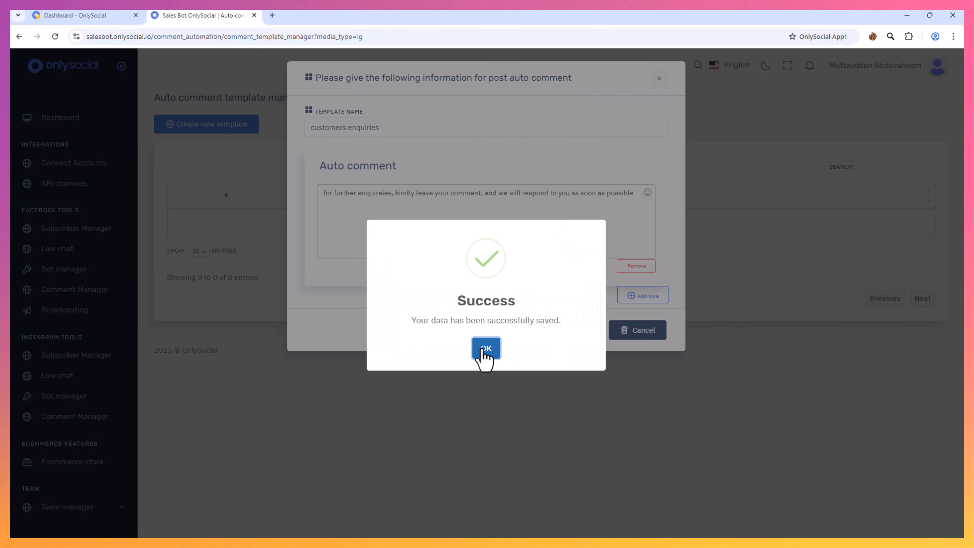
left_click(484, 348)
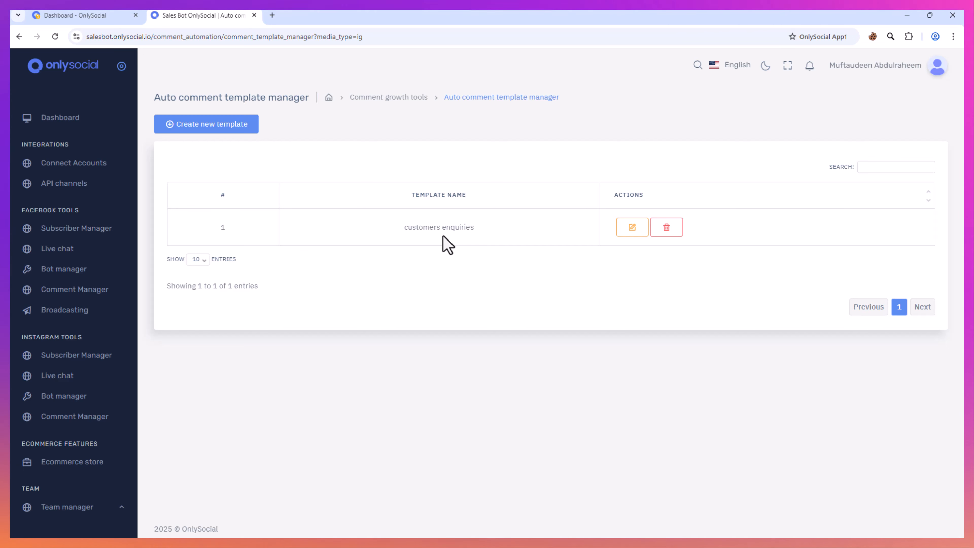
Start a new Instagram comment reply template for the account candamemes_ [GoFoodie]
left_click(82, 290)
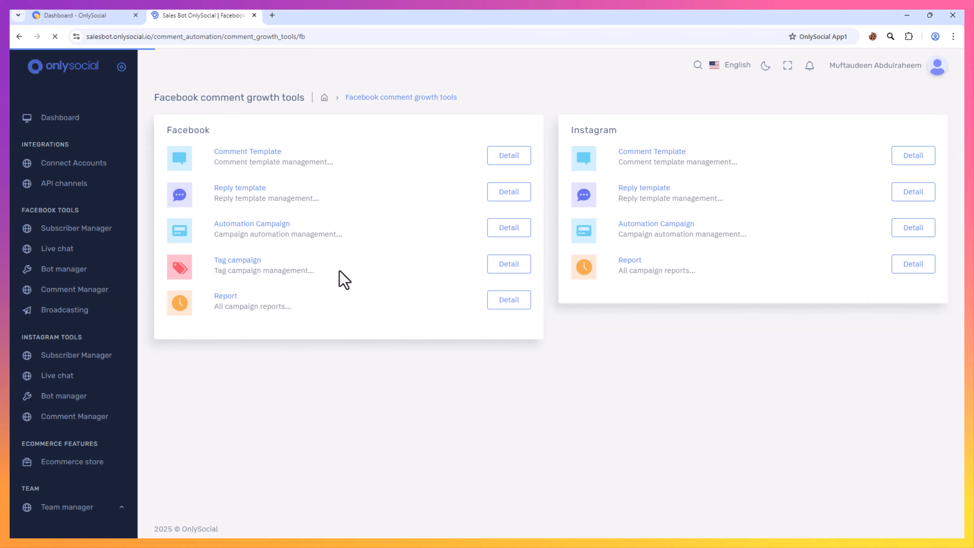
left_click(643, 189)
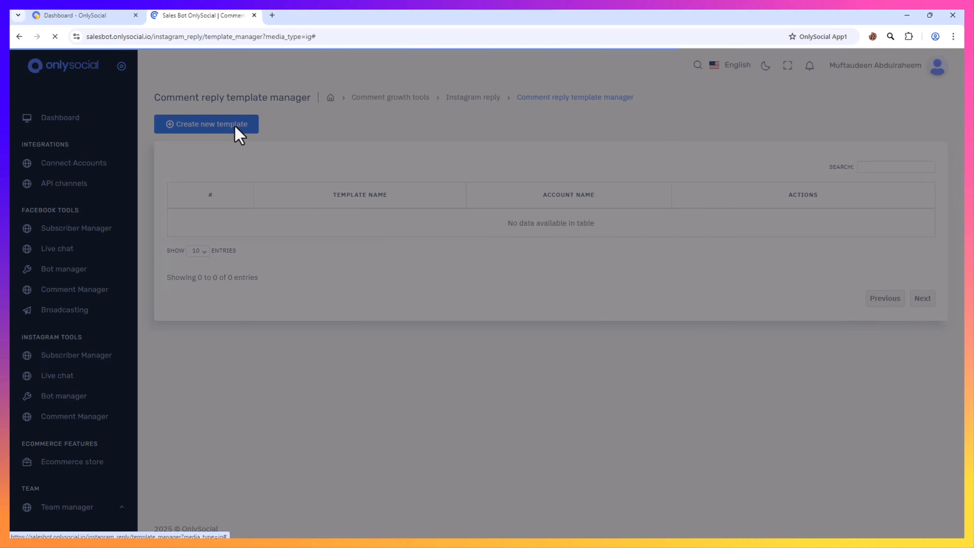
left_click(234, 128)
left_click(434, 131)
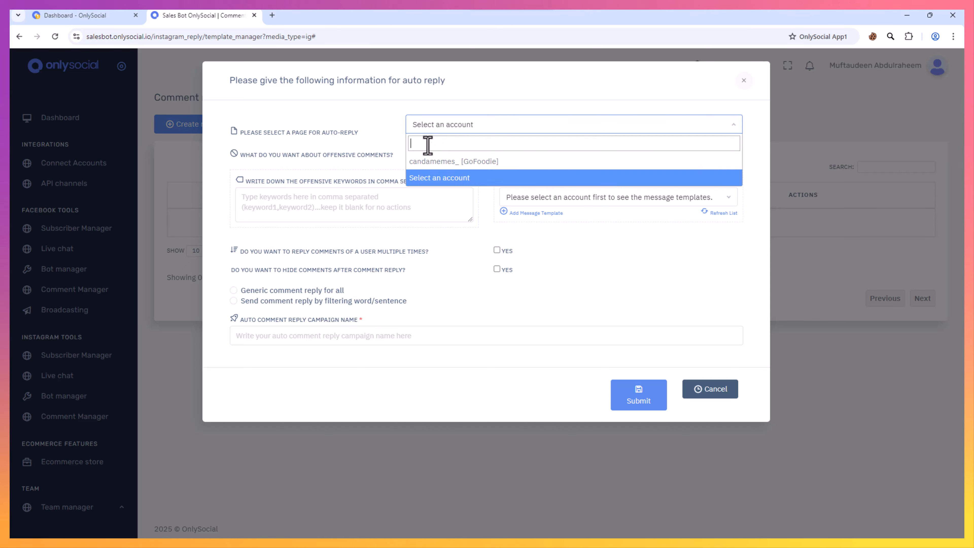
left_click(441, 162)
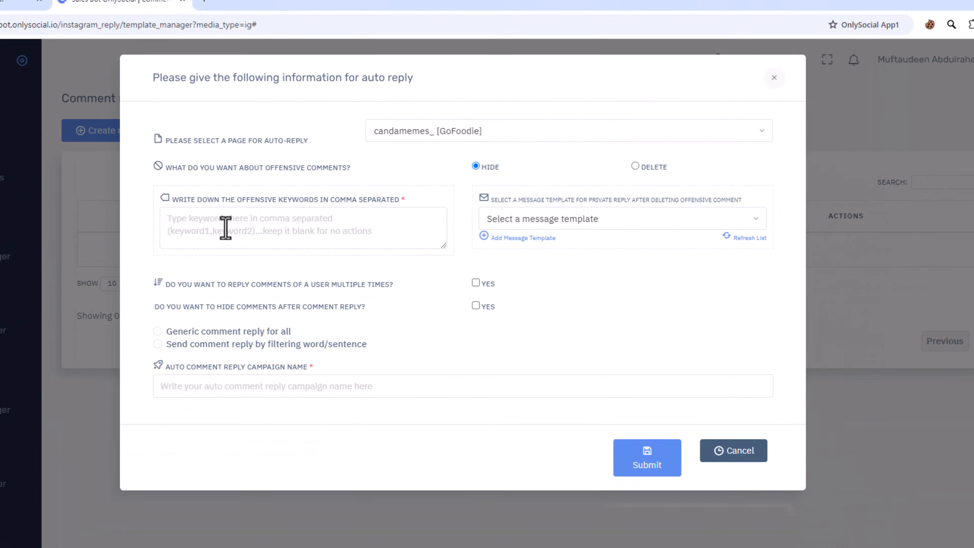
Enter "Your product is garbage, awful, and so are you building for it" as the offensive keywords
left_click(67, 300)
type("Your product is garb")
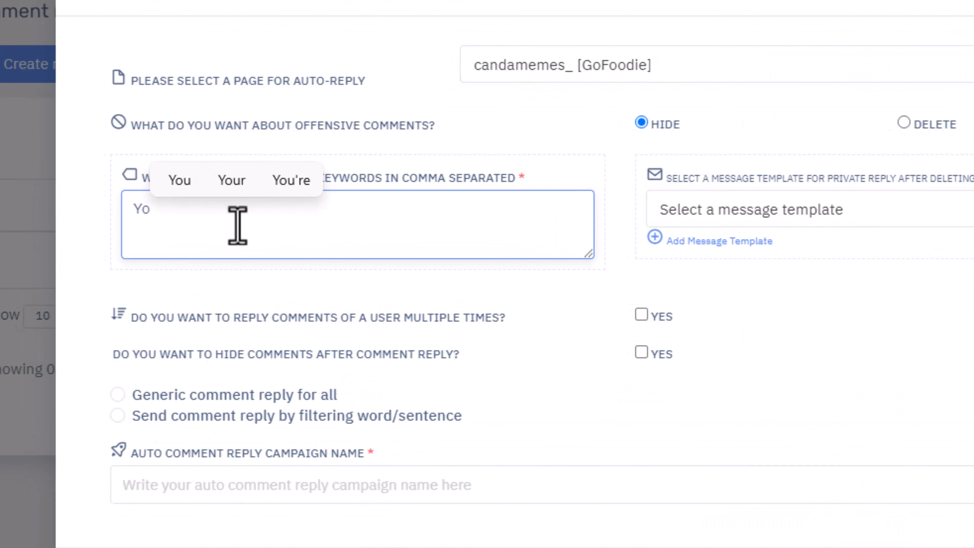
type("age, ")
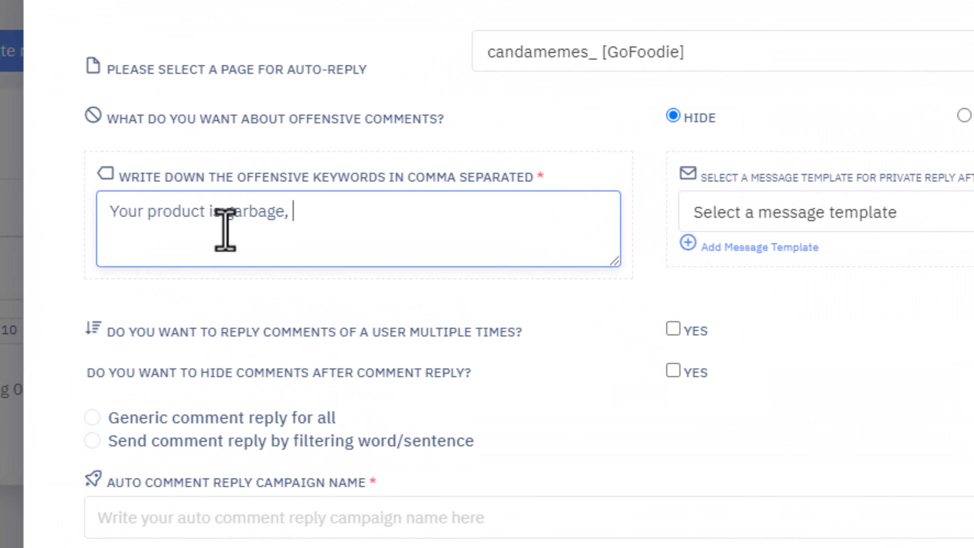
type("awful, and  so ")
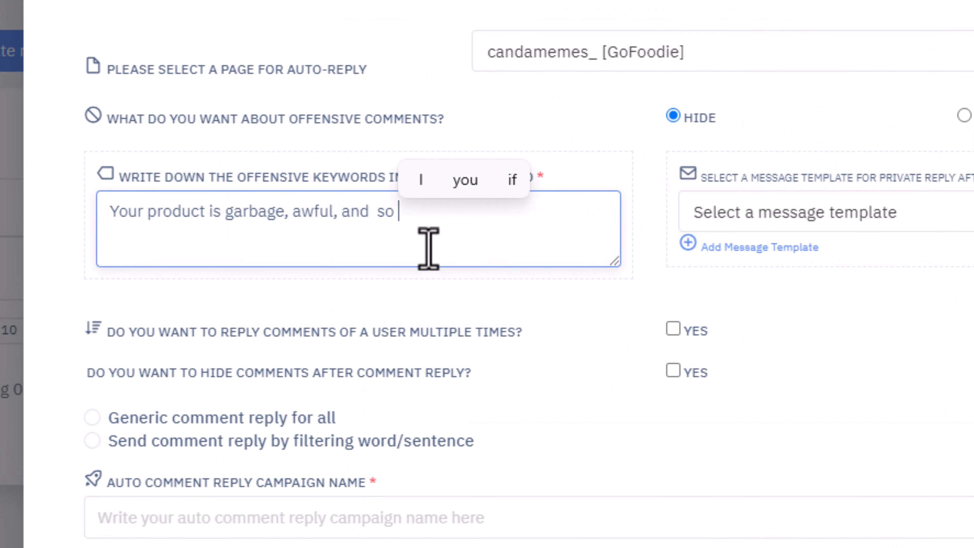
type("are you building for it")
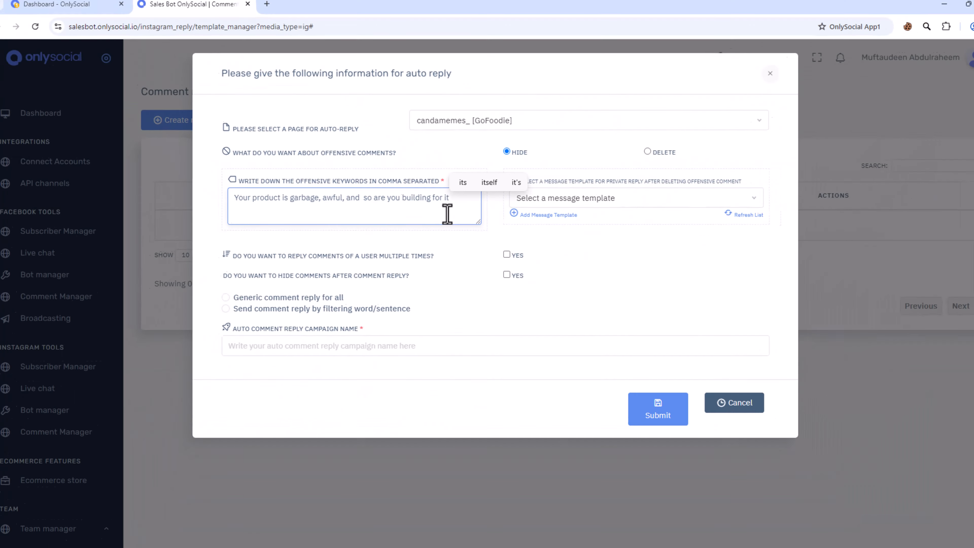
left_click(561, 198)
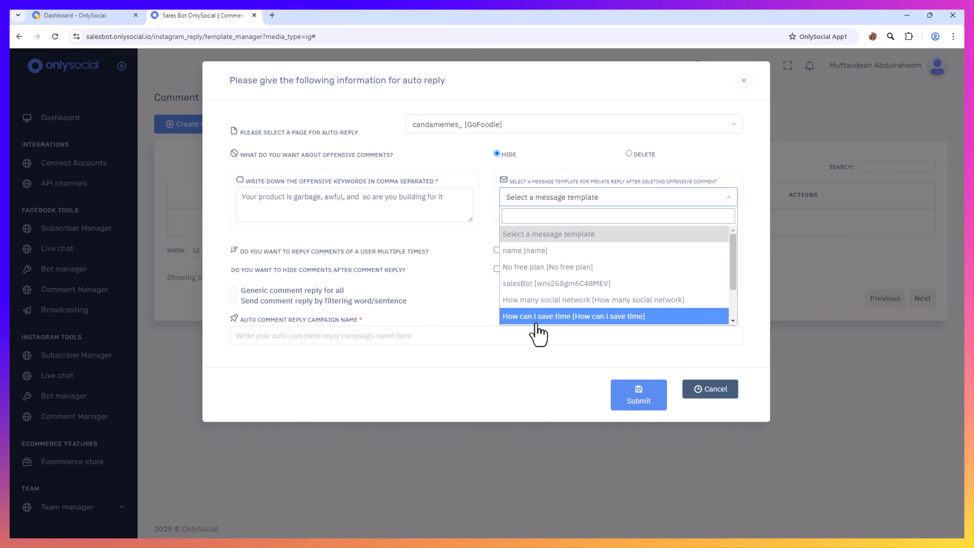
left_click(570, 163)
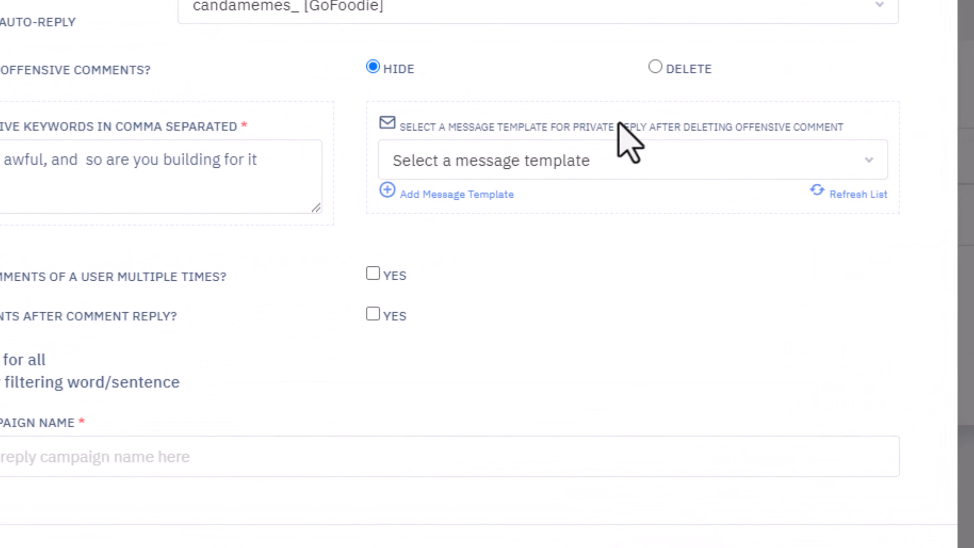
double_click(612, 180)
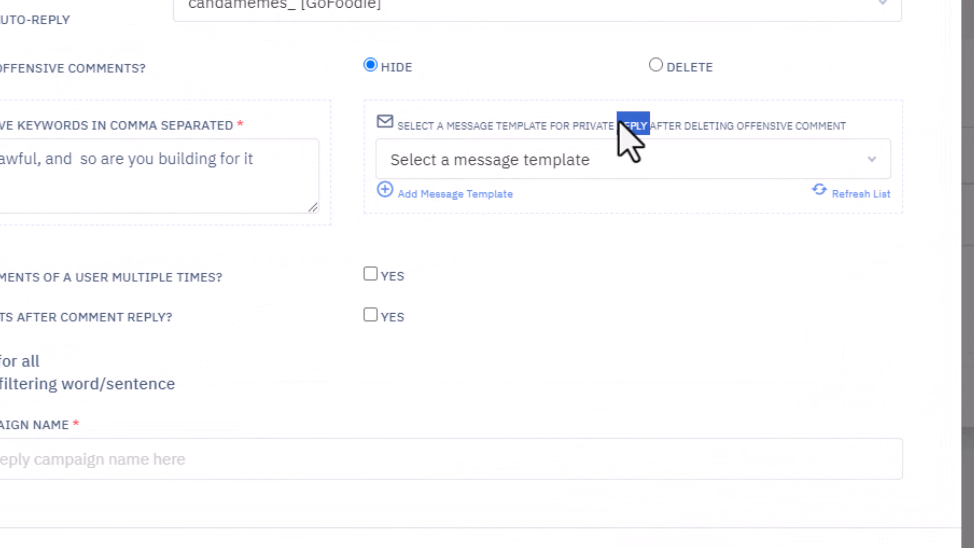
triple_click(618, 122)
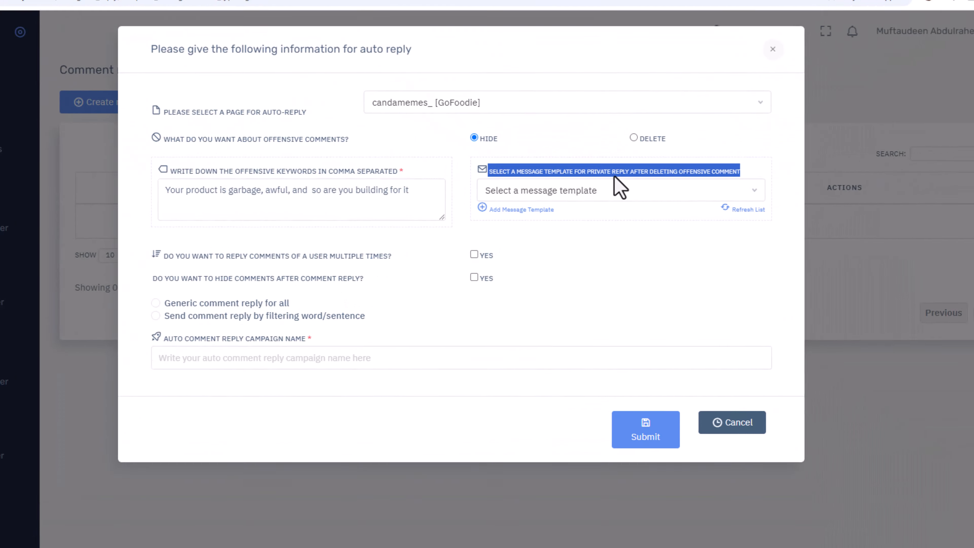
left_click(650, 238)
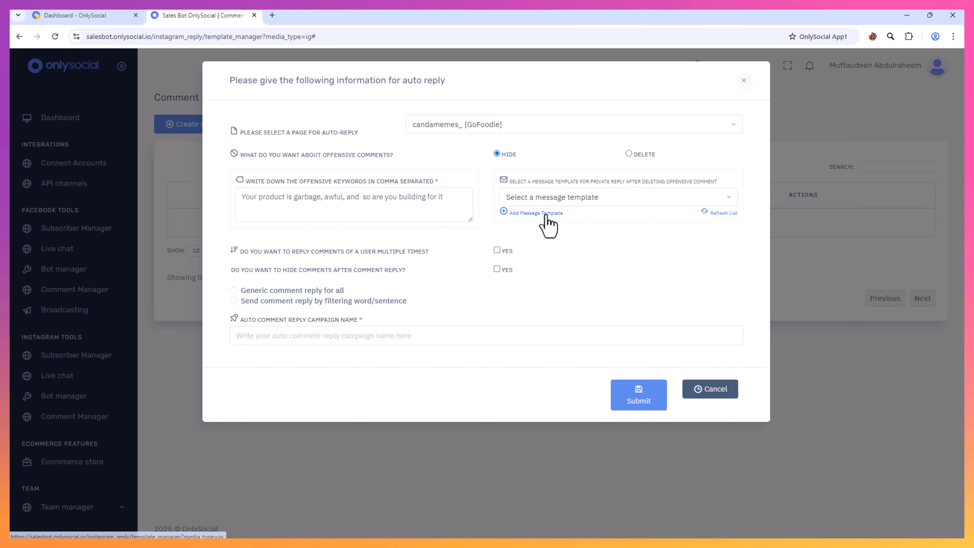
Add a private reply message template with "Offensive template" as its template name and postback ID
left_click(537, 213)
type("Offensive template")
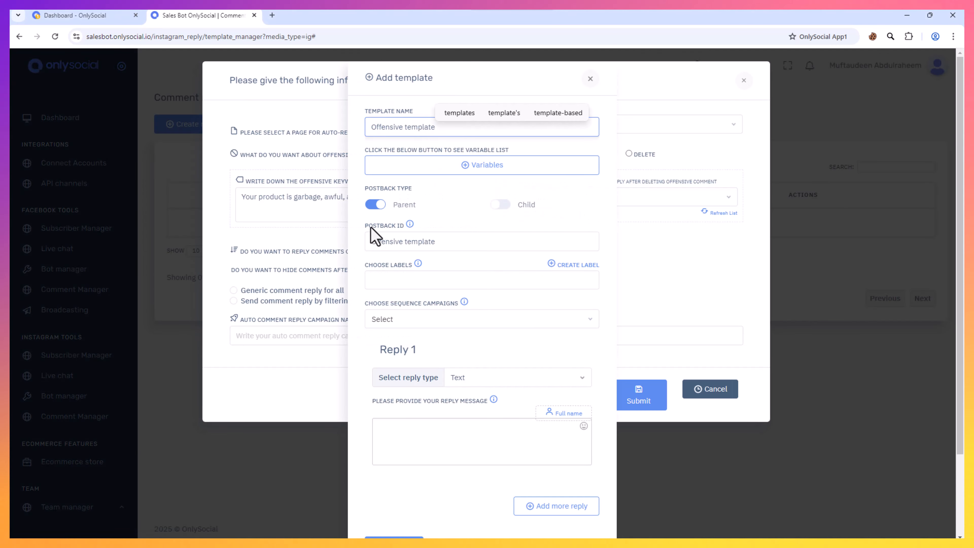
left_click(443, 242)
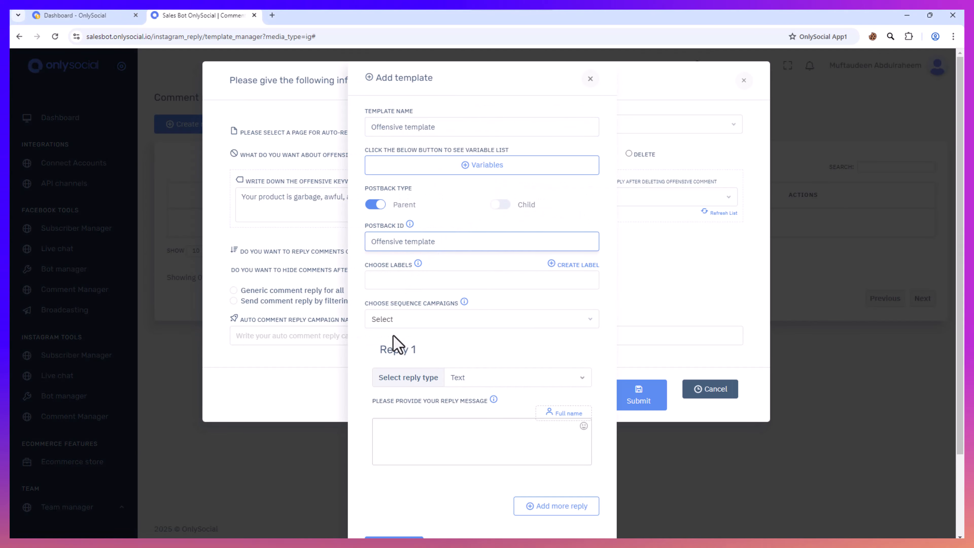
Submit the template with text reply "I'm sorry to ear you are feeling this way. let work together to addresses your concern and improve your experience"
scroll(430, 265, "down", 3)
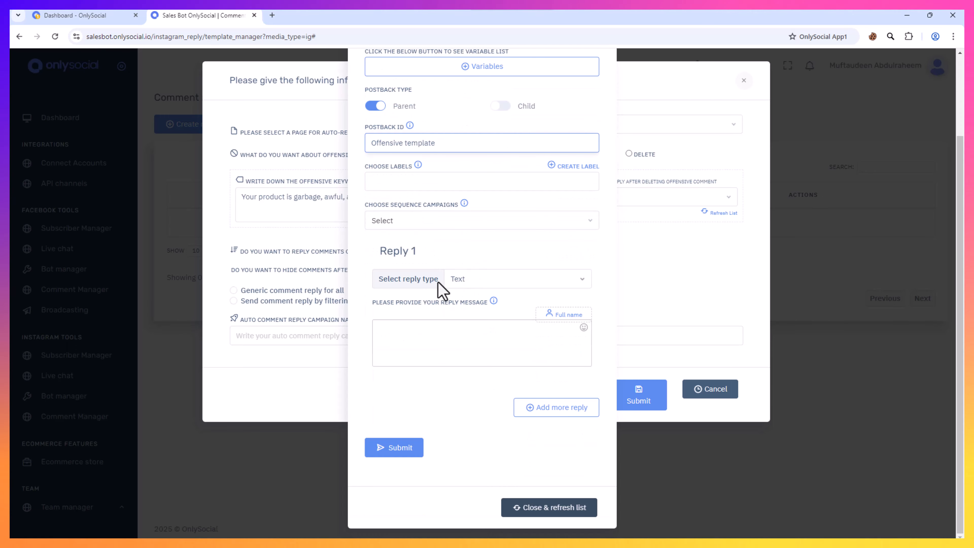
left_click(468, 283)
left_click(402, 347)
type("I'm sorry to ear you are feeling this way. let work together that addresses your concern and improve your experience")
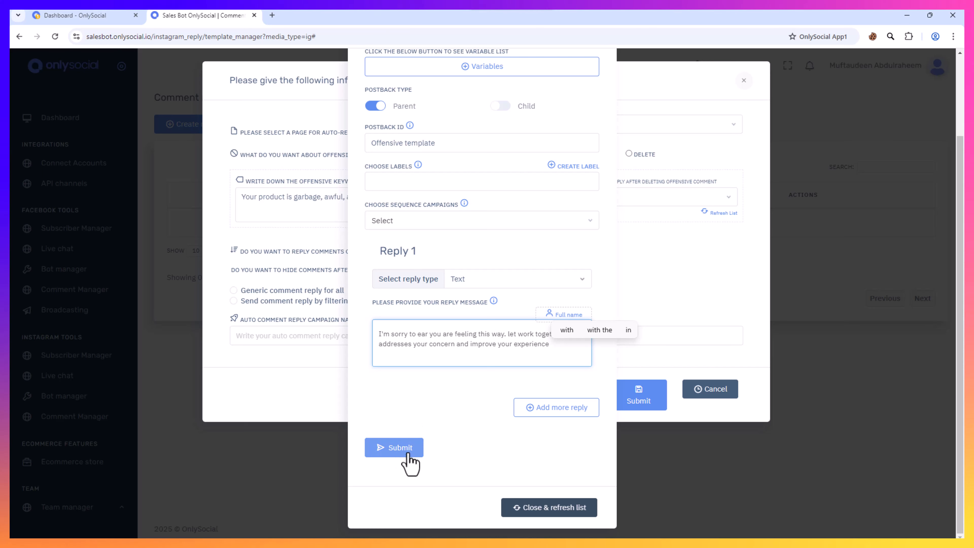
left_click(400, 448)
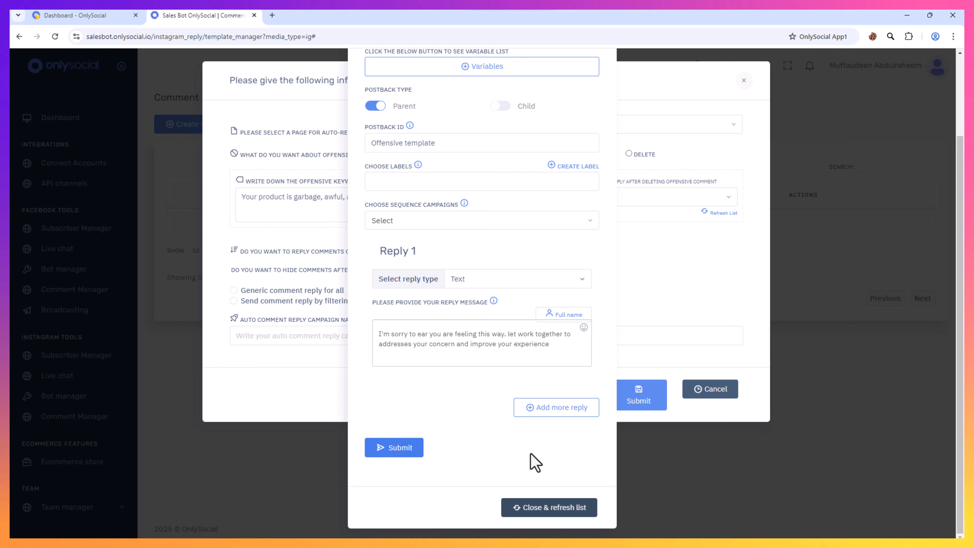
left_click(518, 508)
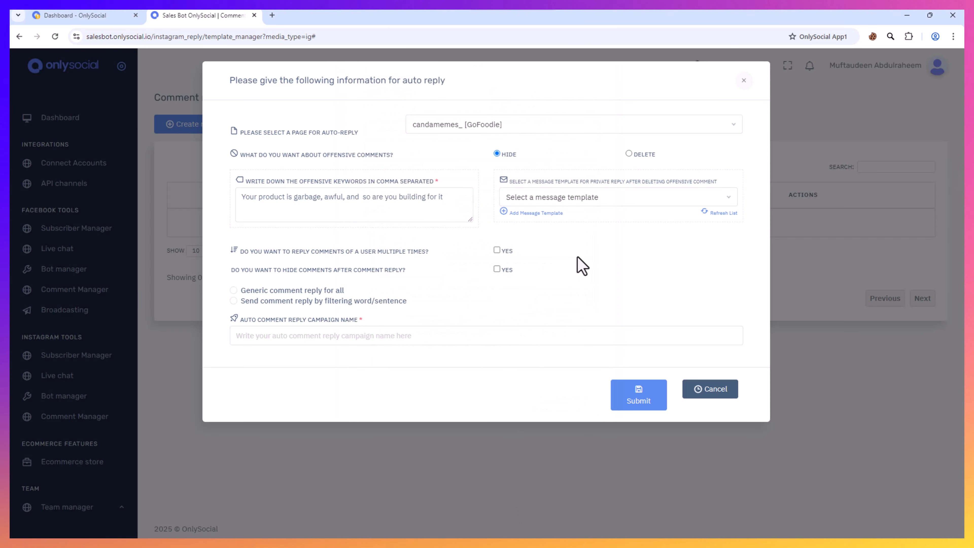
Select "Offensive template" as the private reply for offensive comments and enable replying to a user's comments multiple times
left_click(573, 204)
left_click(544, 249)
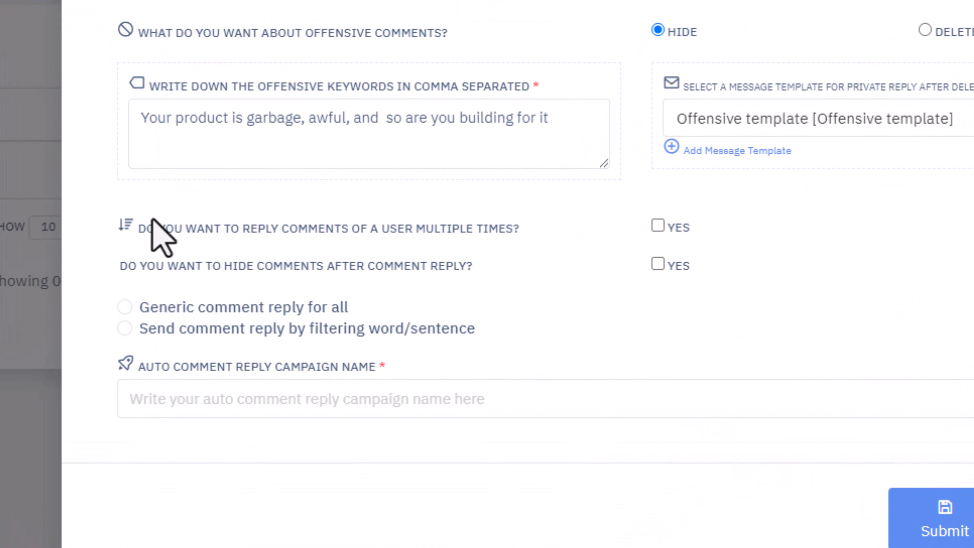
left_click_drag(239, 251, 432, 259)
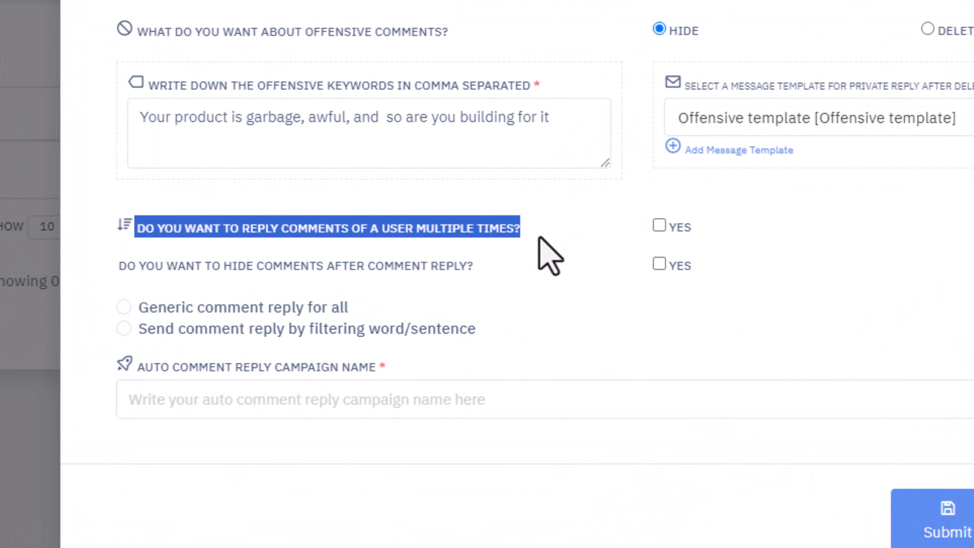
left_click(538, 238)
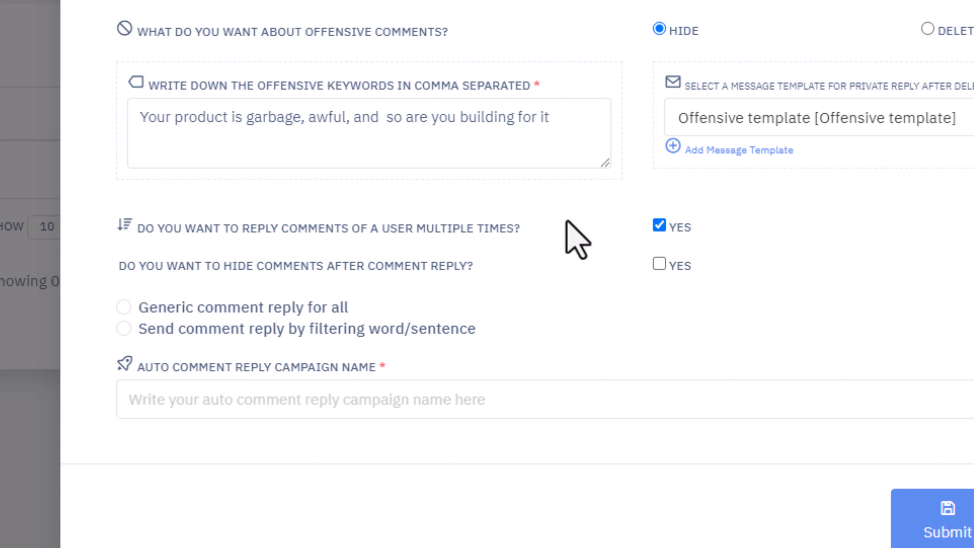
left_click_drag(128, 273, 435, 280)
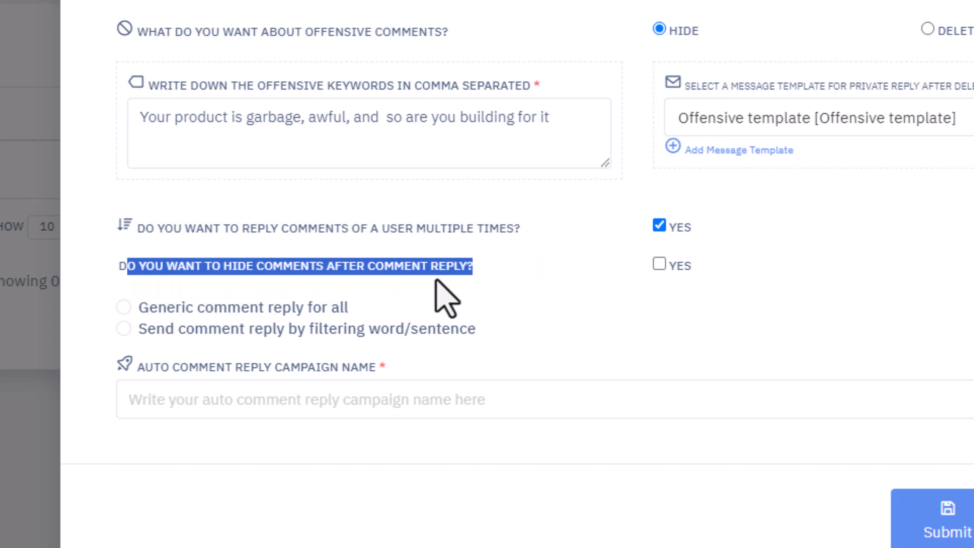
Enable hiding comments after the comment reply
left_click(483, 271)
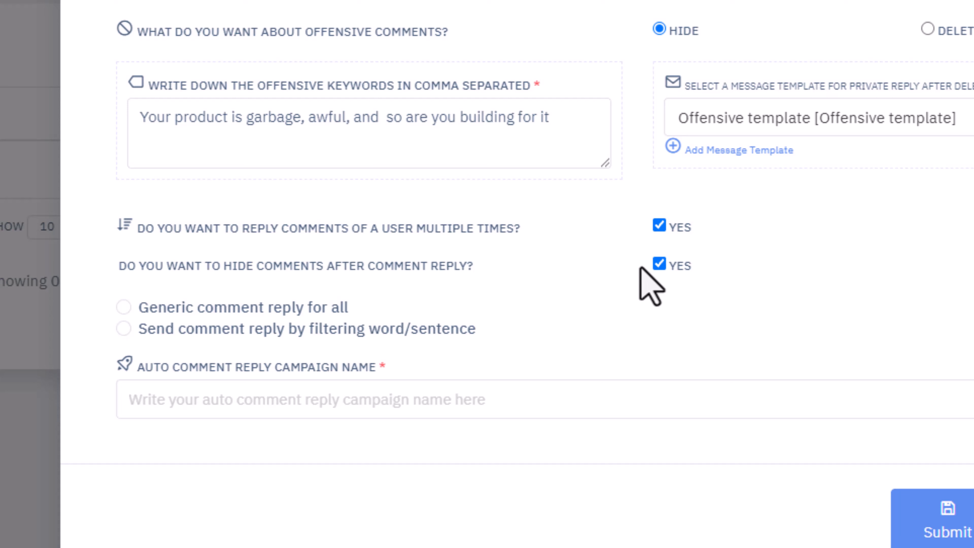
left_click_drag(115, 259, 140, 269)
left_click(517, 280)
left_click(416, 282)
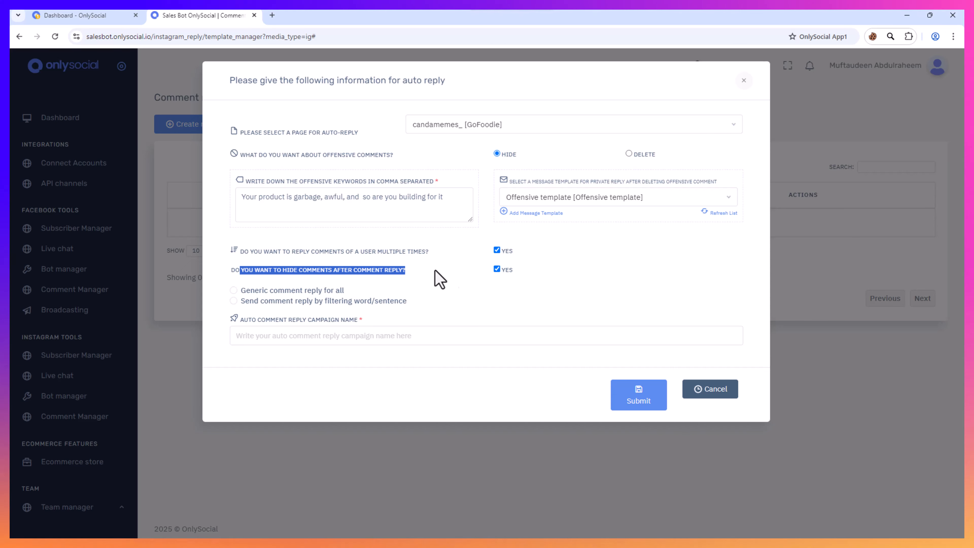
left_click(471, 273)
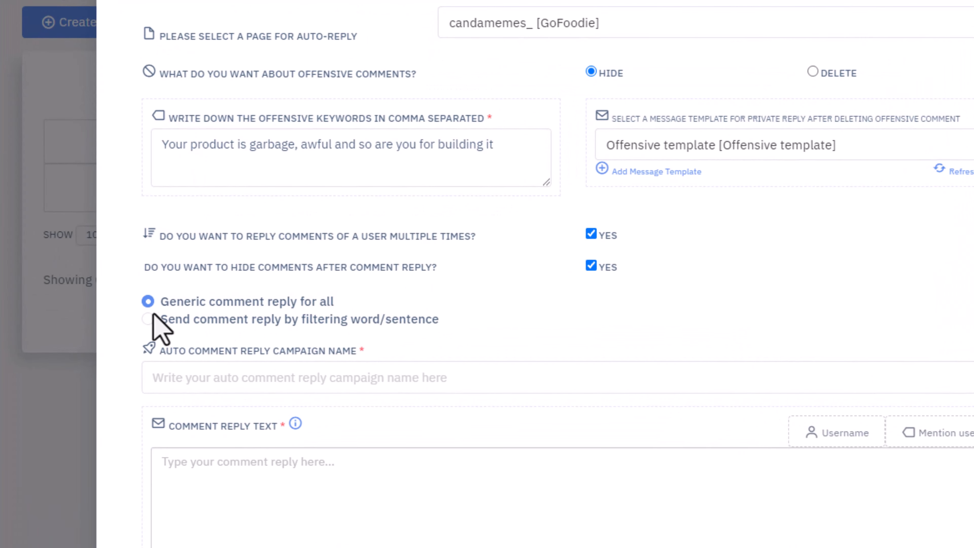
Set the reply mode to send comment replies by filtering word/sentence instead of a generic reply for all
left_click_drag(187, 304, 312, 303)
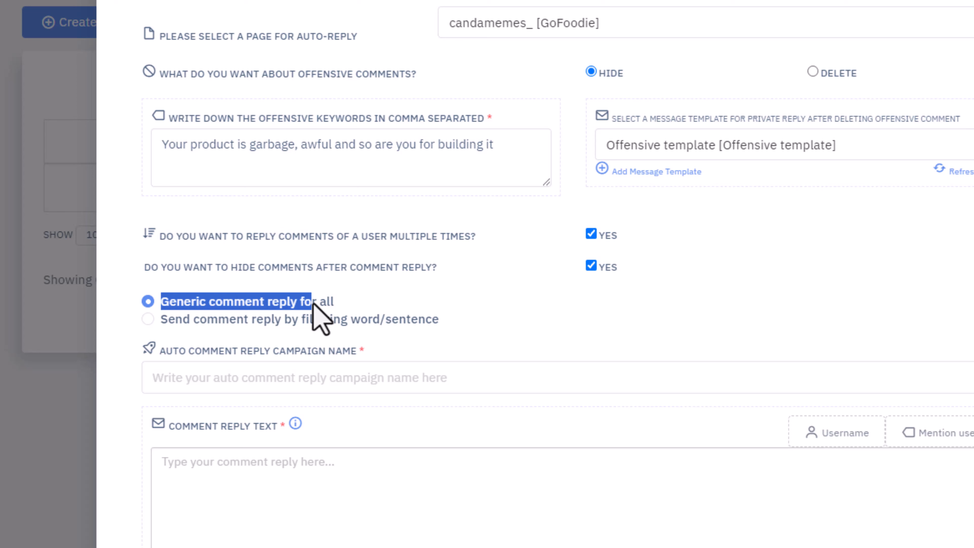
left_click(339, 303)
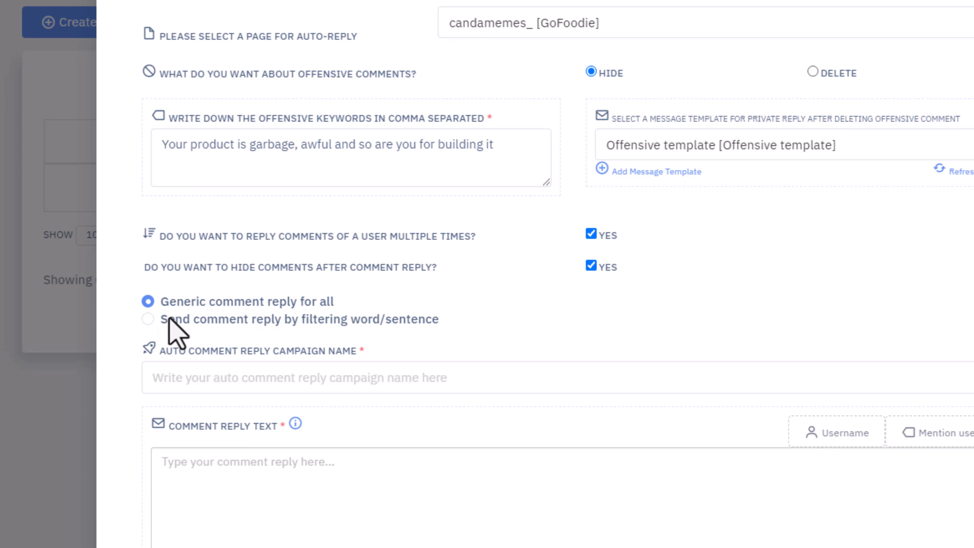
left_click_drag(175, 324, 455, 325)
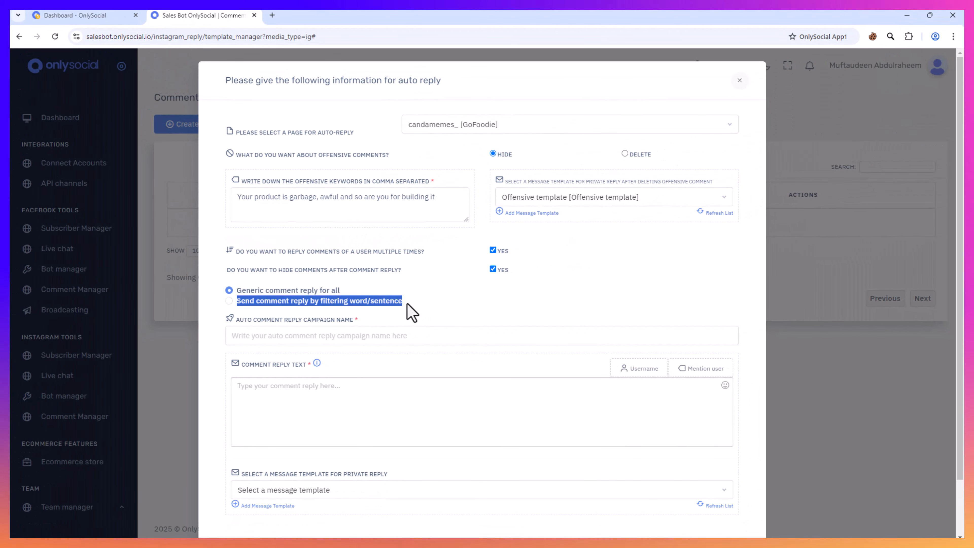
left_click(441, 321)
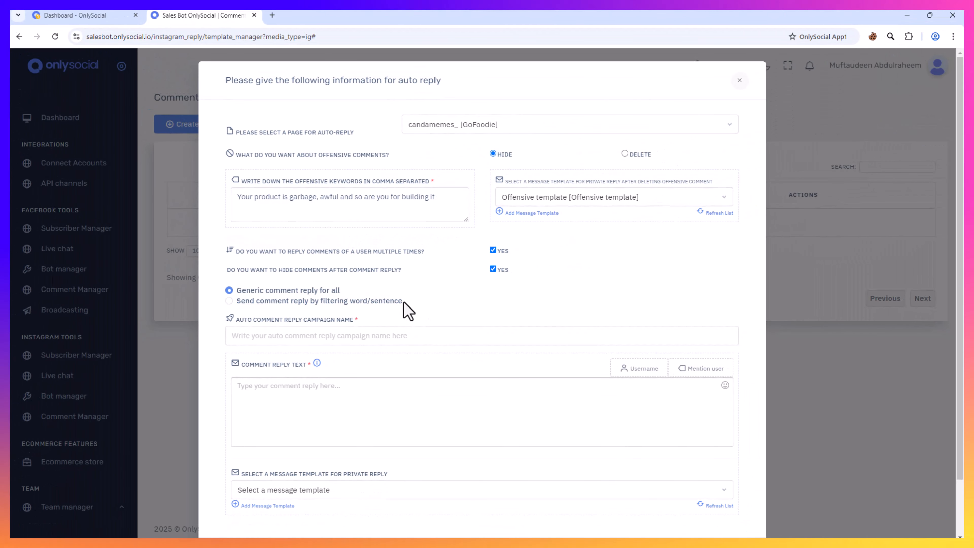
left_click(278, 301)
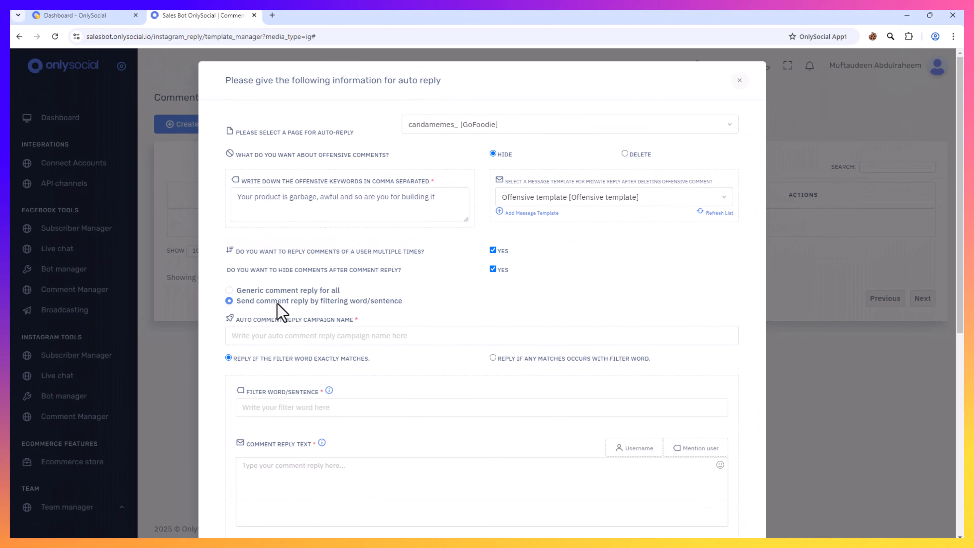
Name the auto comment reply campaign "auto comment reply"
left_click(272, 342)
type("auto comment rep")
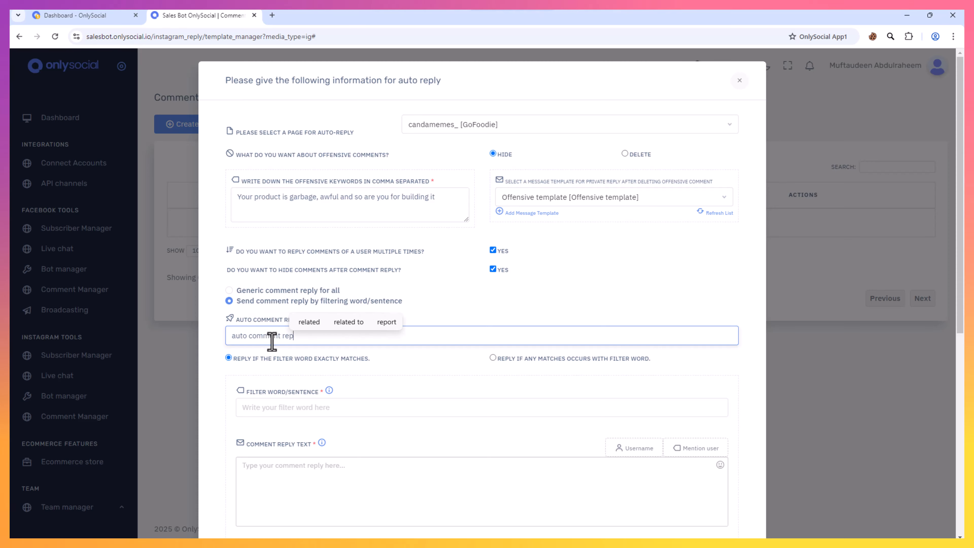
type("ly")
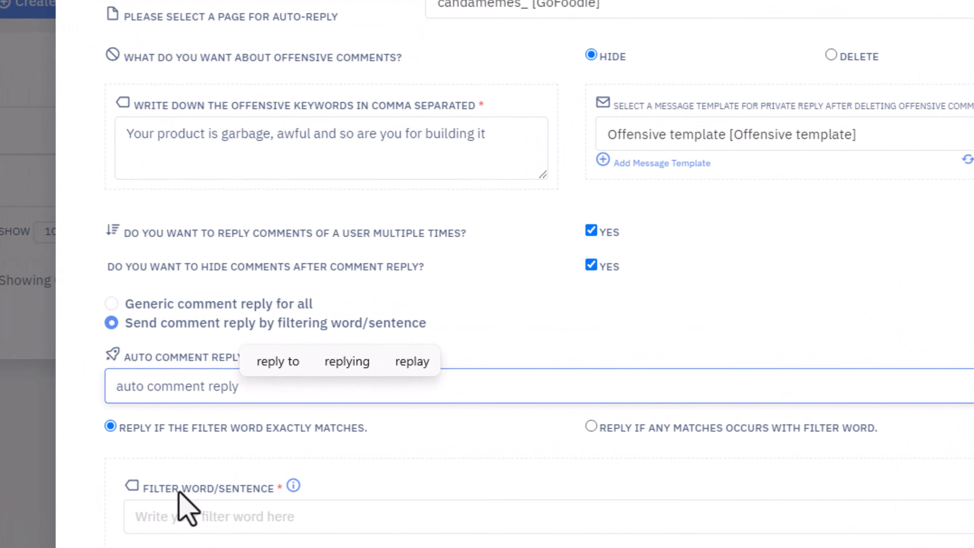
Set the campaign to reply if any matches occur with the filter word rather than only on exact matches
left_click_drag(134, 429, 315, 437)
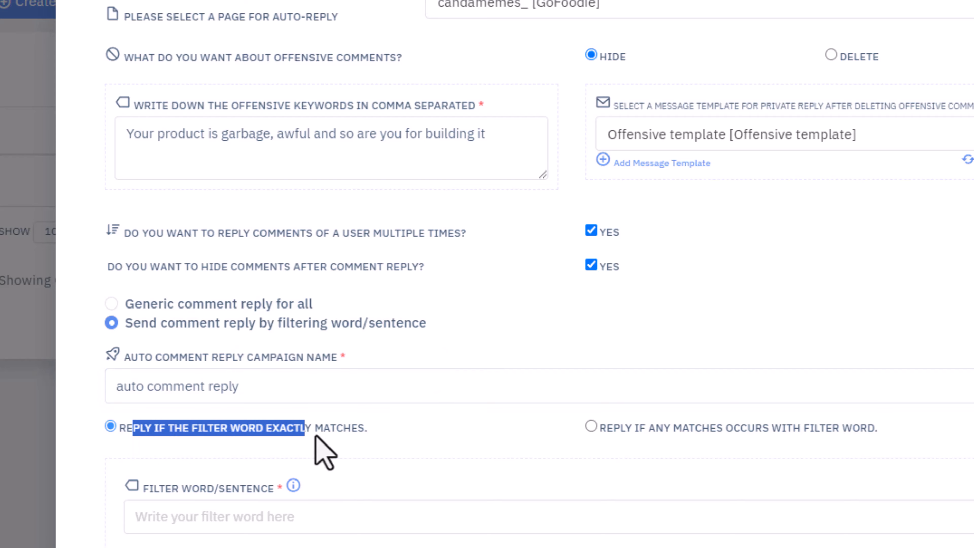
left_click(329, 436)
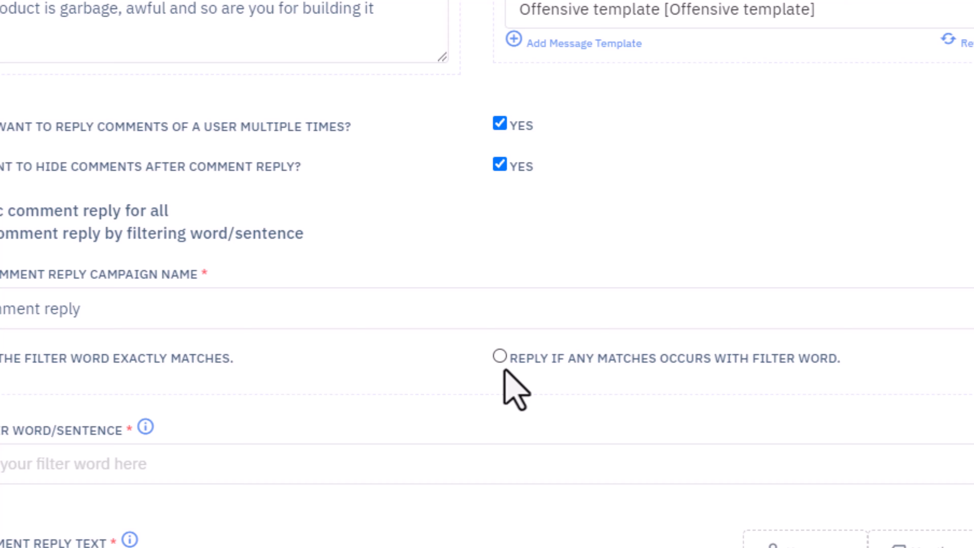
left_click_drag(499, 363, 577, 365)
left_click_drag(698, 379, 502, 374)
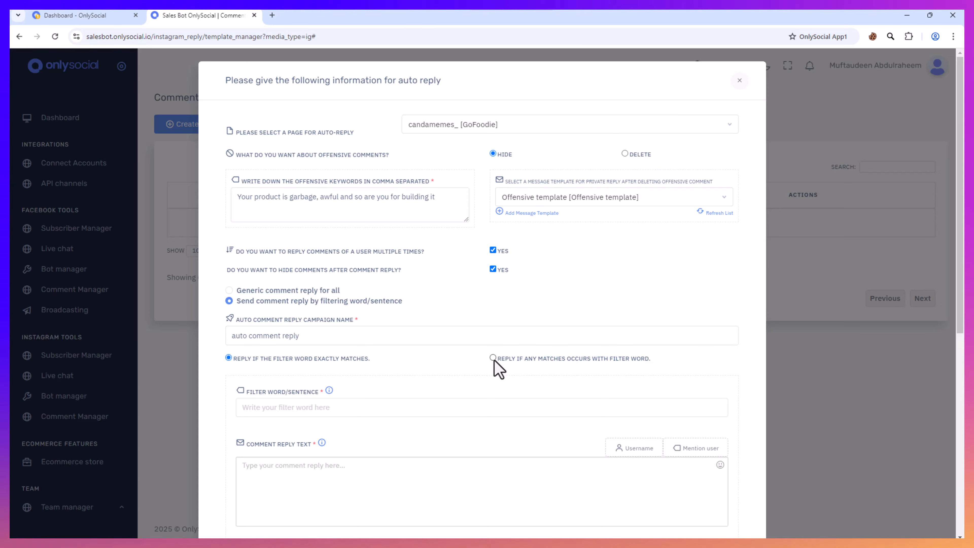
left_click(493, 358)
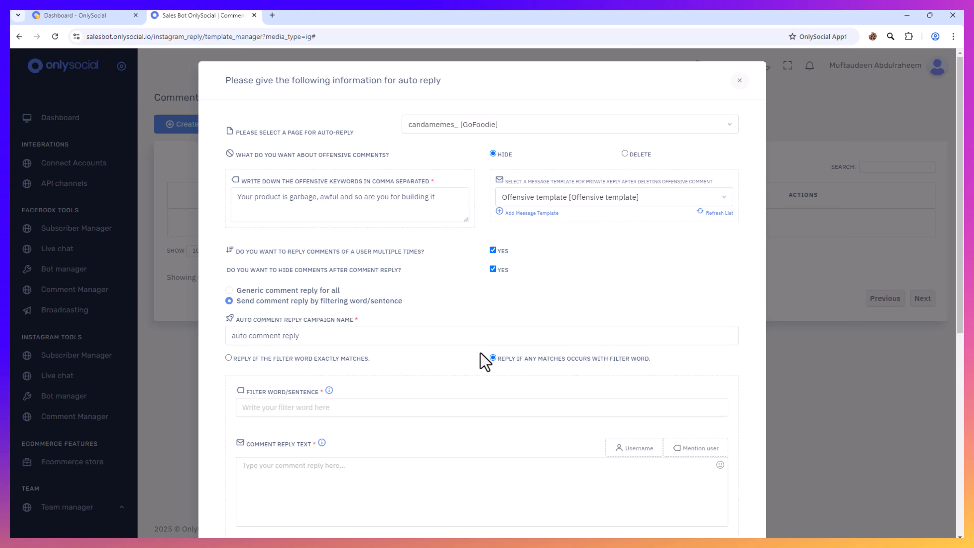
Enter "do you support free trial, how many social networks do your app support, demo available" as the filter words
scroll(356, 406, "down", 3)
left_click(296, 273)
type("do you")
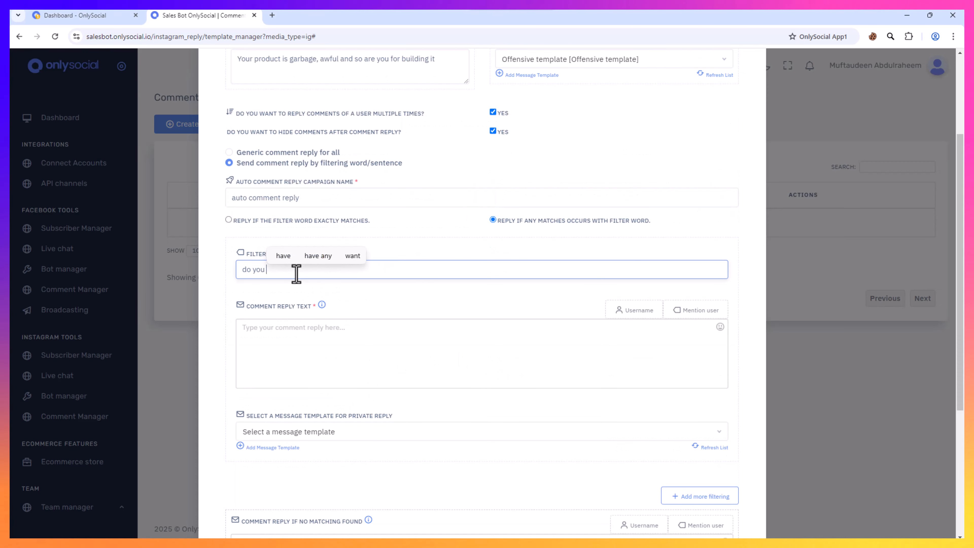
type(" support fr")
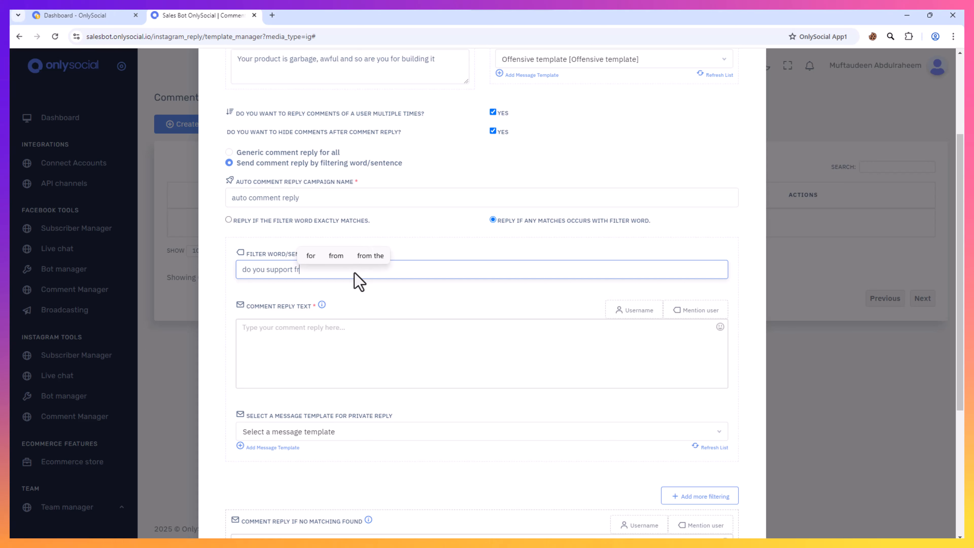
type("ee trial,")
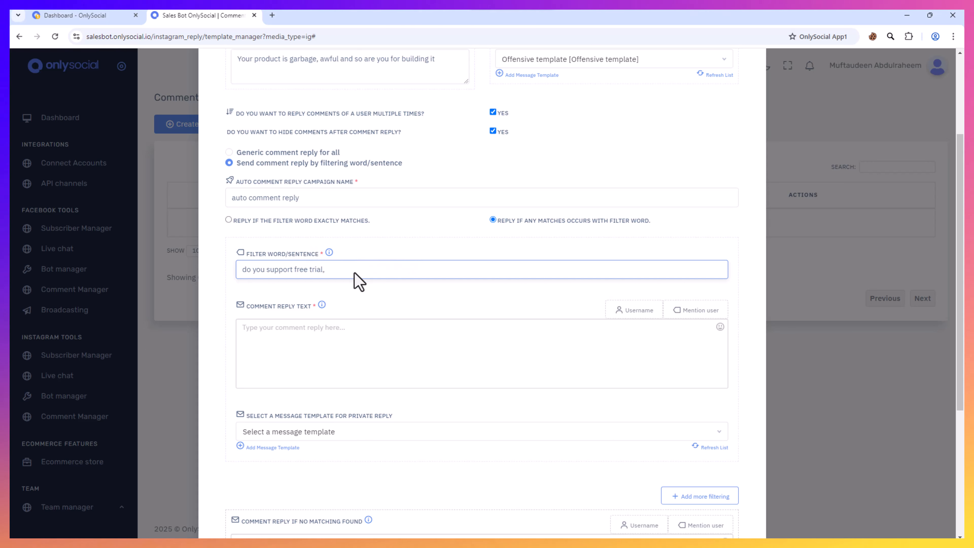
type(" how many social networks do your app s")
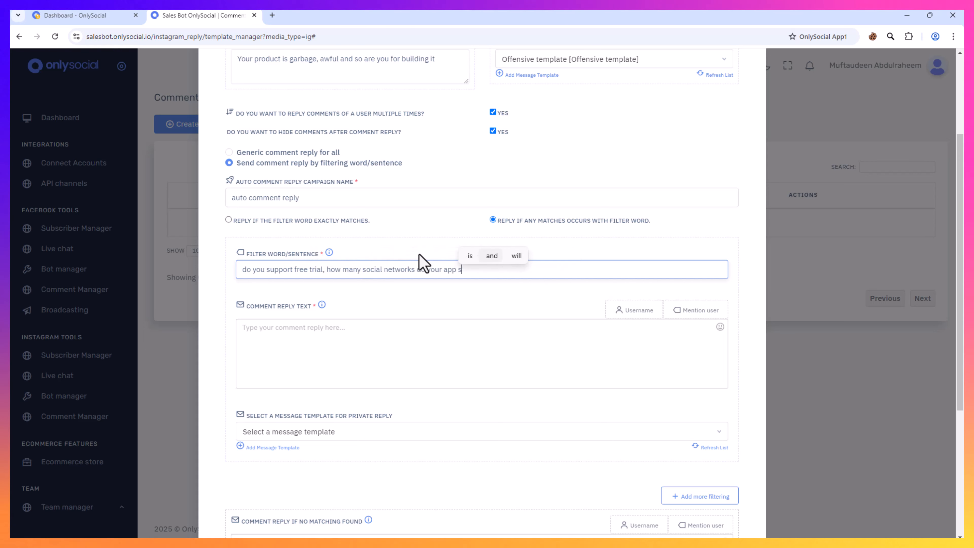
type("upport, demo available")
Enter "Hello #LEAD_USER_NAME# thank you for your comment, kindly check your inbox, we have sent you a private reply message." as the comment reply text
left_click(367, 354)
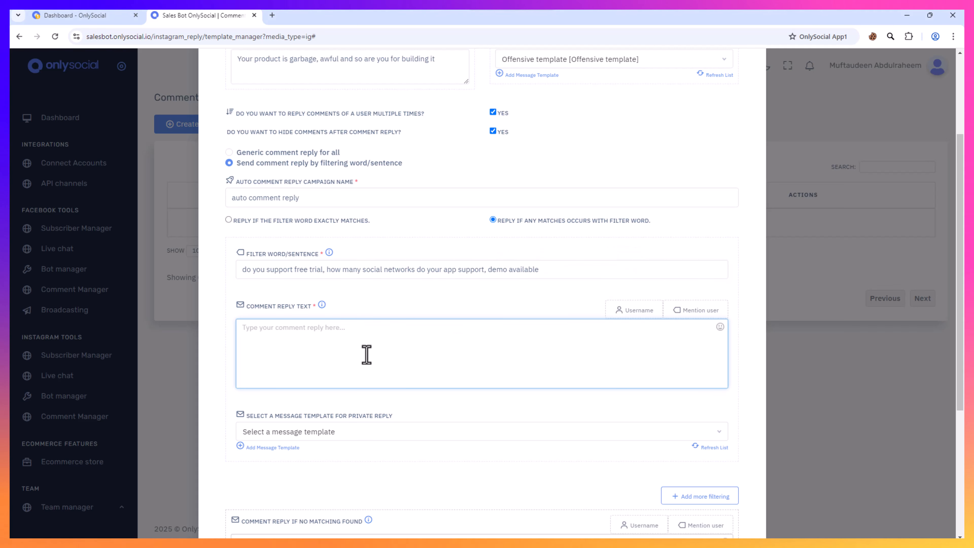
type("Hello")
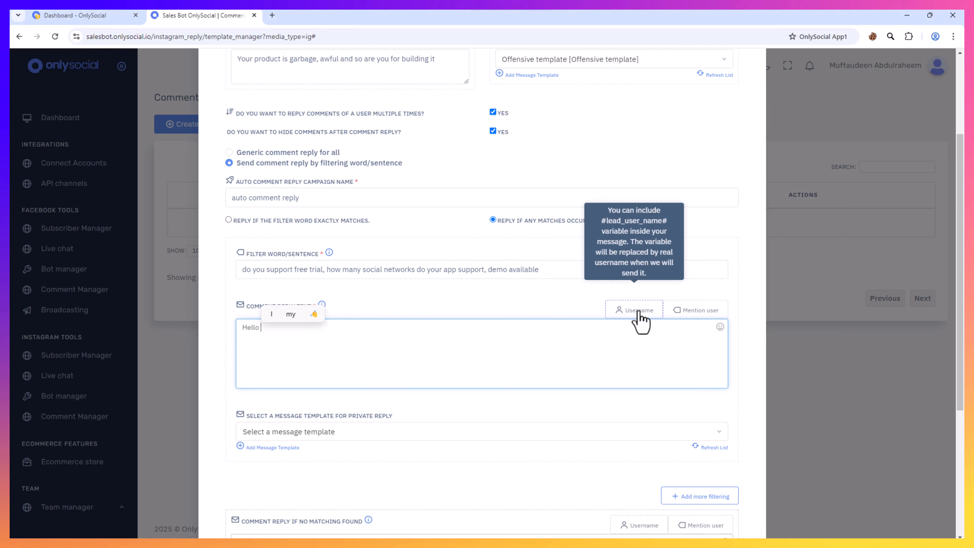
left_click(623, 315)
type("thank you for your commen")
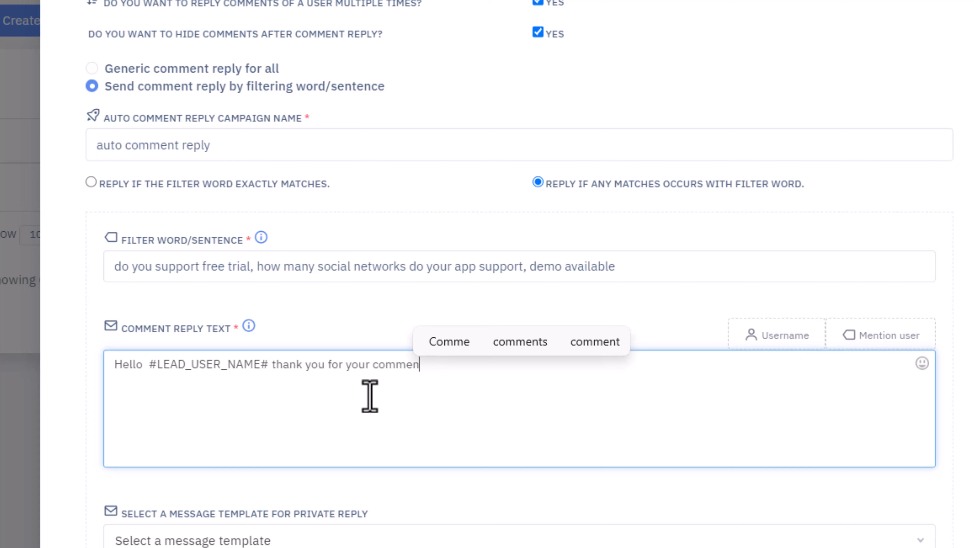
type("t, kindl")
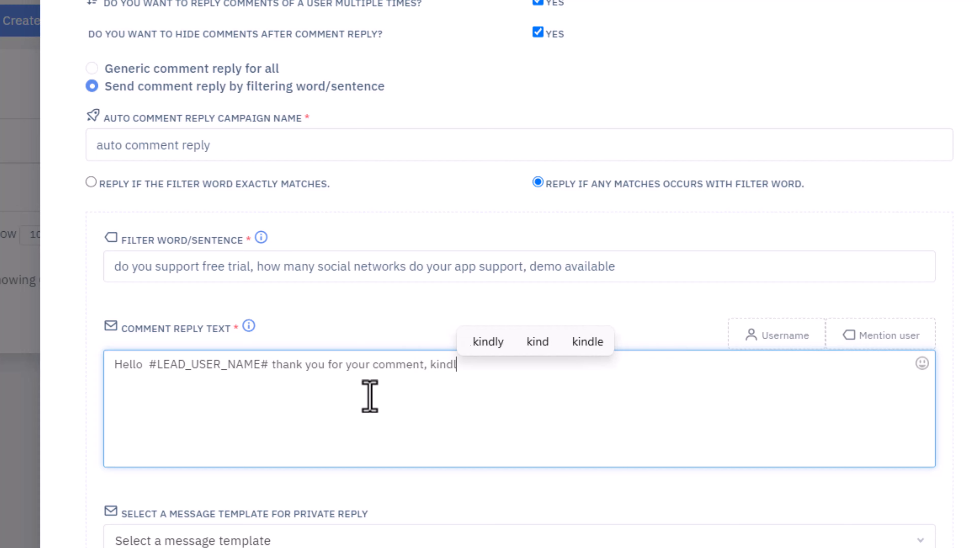
type("y check your inbox, we have sent you a private reply message.")
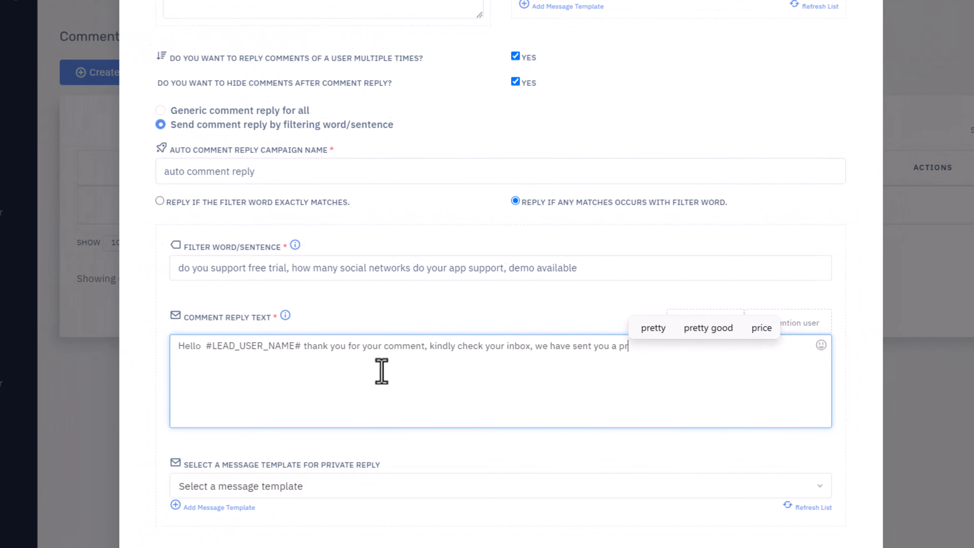
Add a private reply message template for the filter words with "Reply Inbox" as its template name and postback ID
scroll(322, 413, "down", 1)
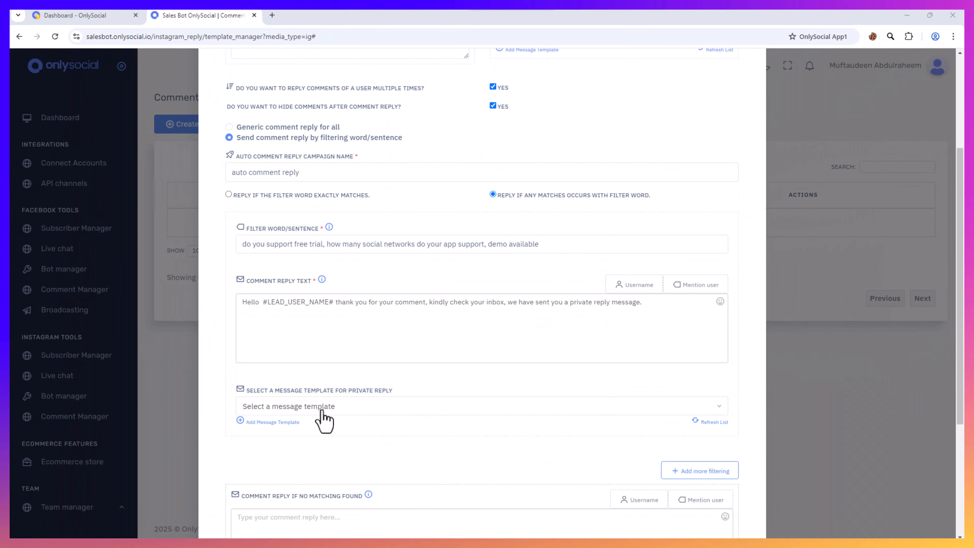
left_click(322, 410)
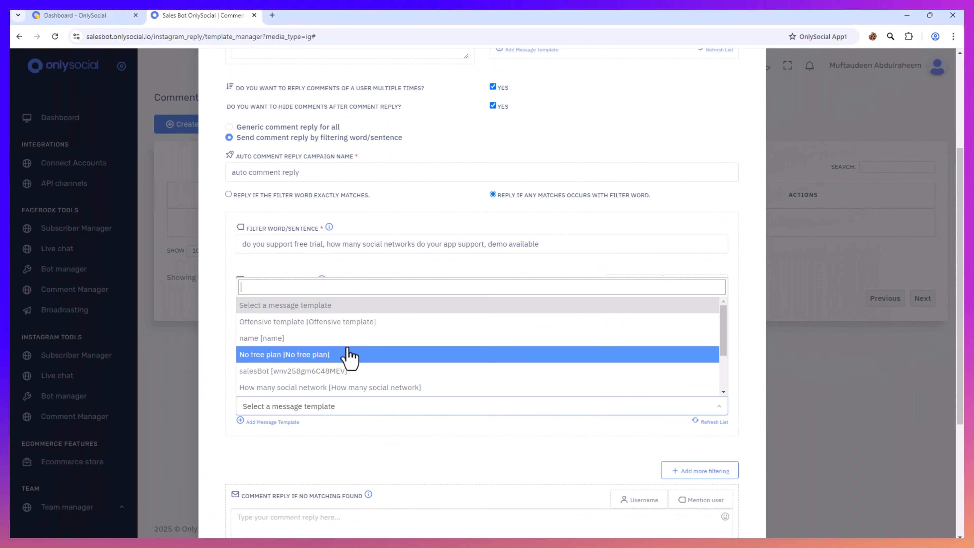
left_click(297, 434)
left_click(282, 422)
left_click(406, 127)
type("Reply Inbox")
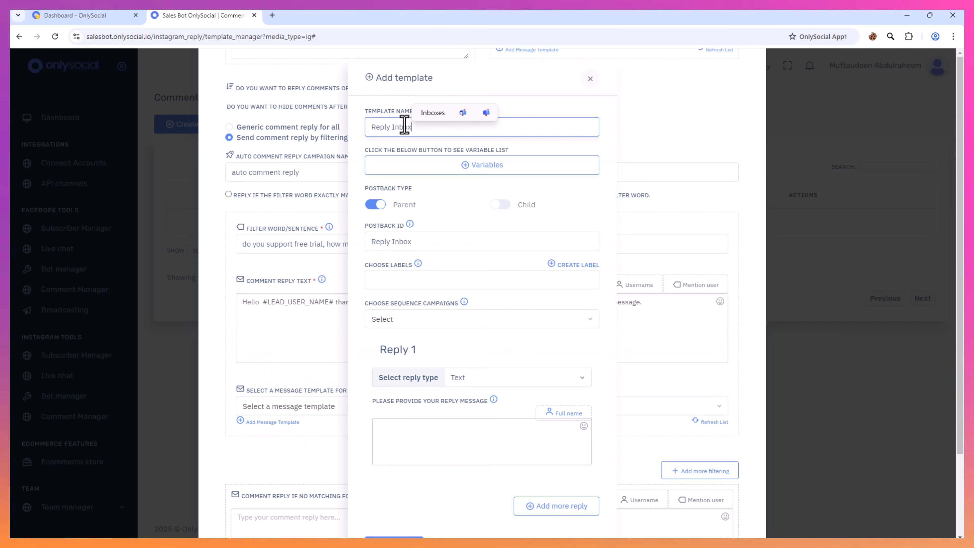
scroll(413, 259, "down", 3)
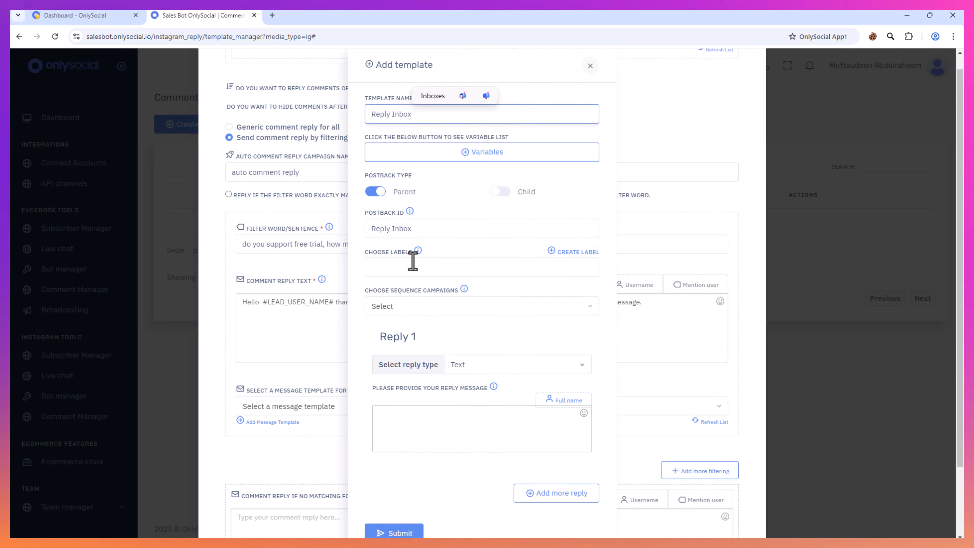
left_click(404, 235)
left_click(402, 237)
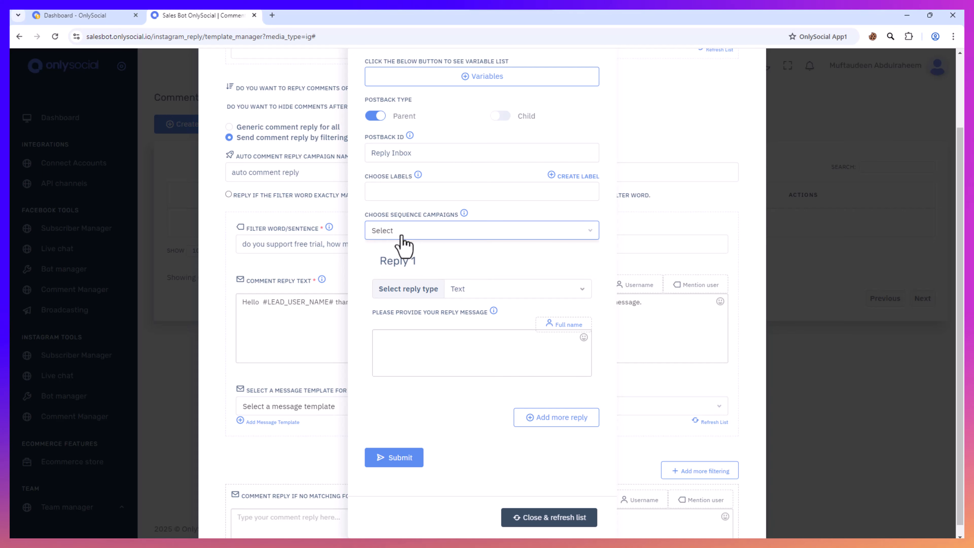
Submit the template with the text reply "kindly visit our website to learn more about us."
scroll(487, 273, "down", 1)
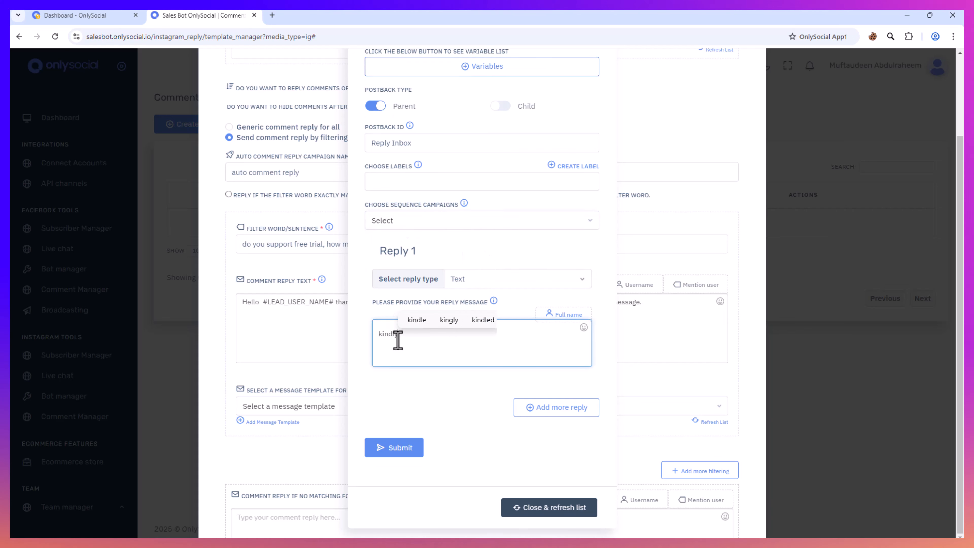
type("our website to learn more about us.")
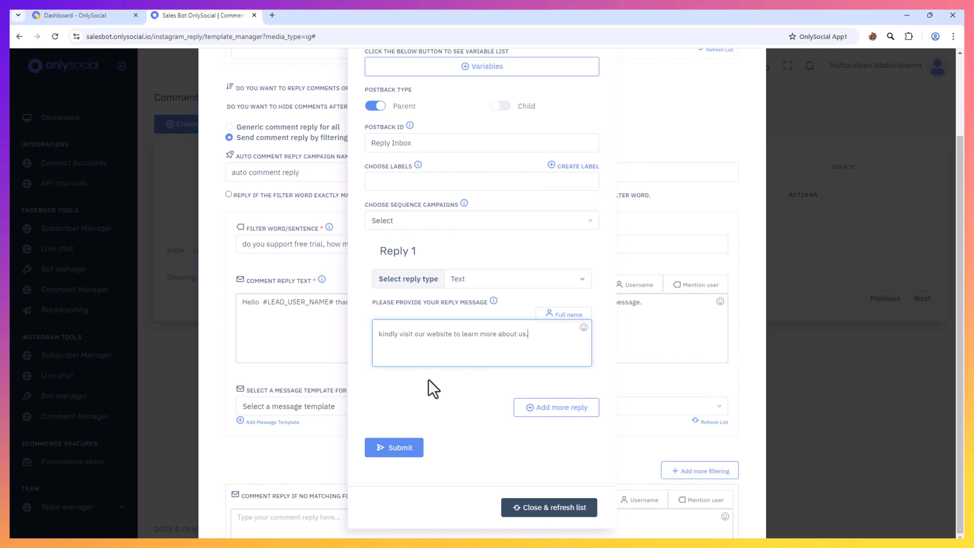
left_click(390, 449)
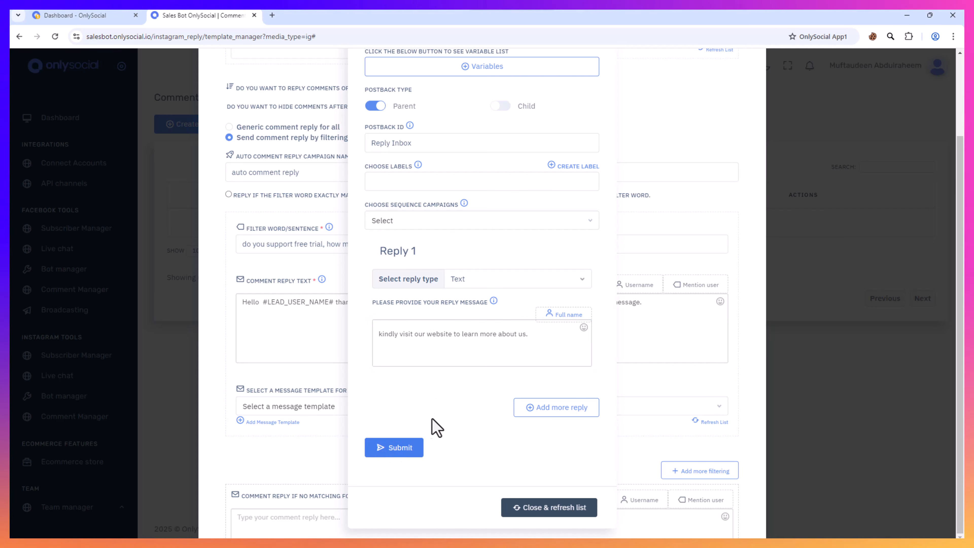
left_click(484, 298)
Close the template form with a list refresh and select "Reply Inbox" as the private reply for the filter words
left_click(533, 508)
left_click(340, 407)
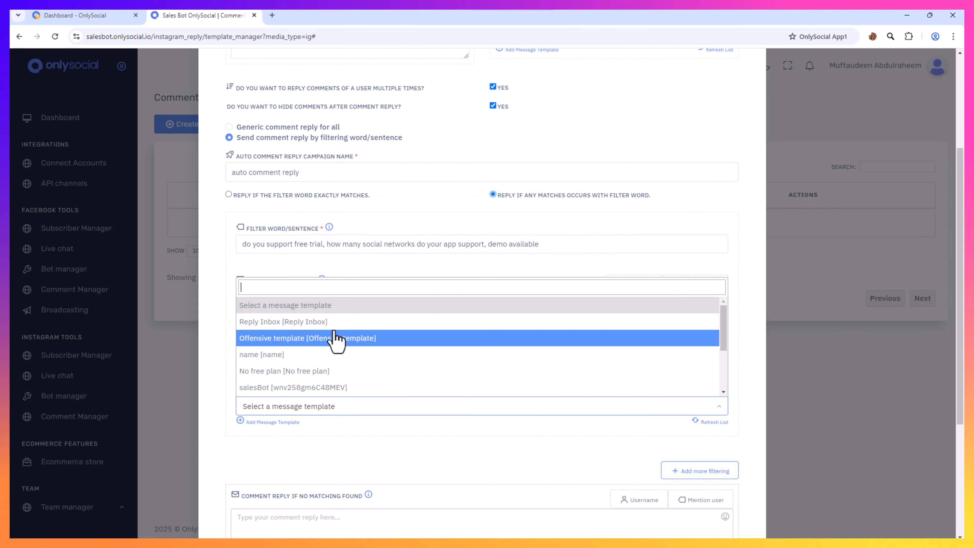
left_click(243, 322)
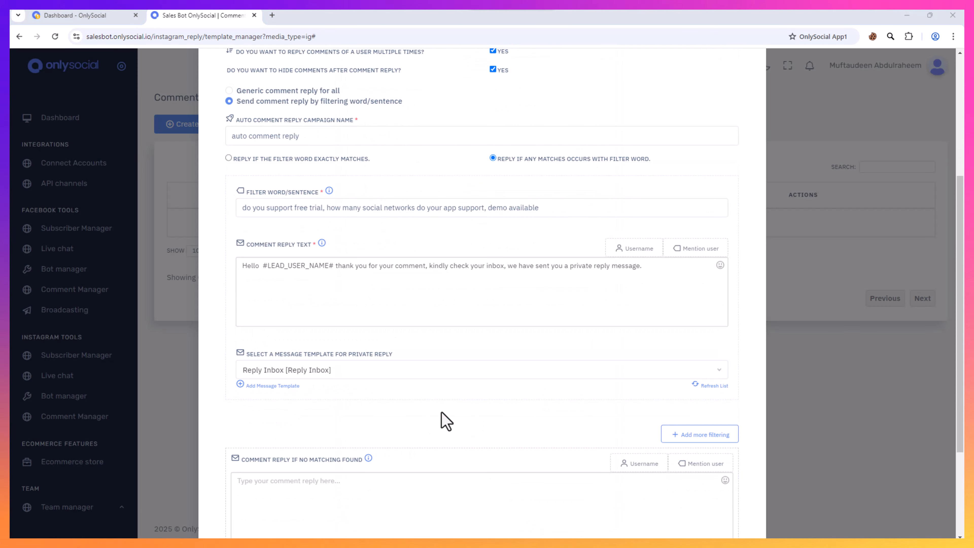
Enter "thank yu for your comment. kindly check your inbox, we have sent you a private reply message" as the comment reply for no matches
scroll(442, 412, "down", 4)
left_click(284, 342)
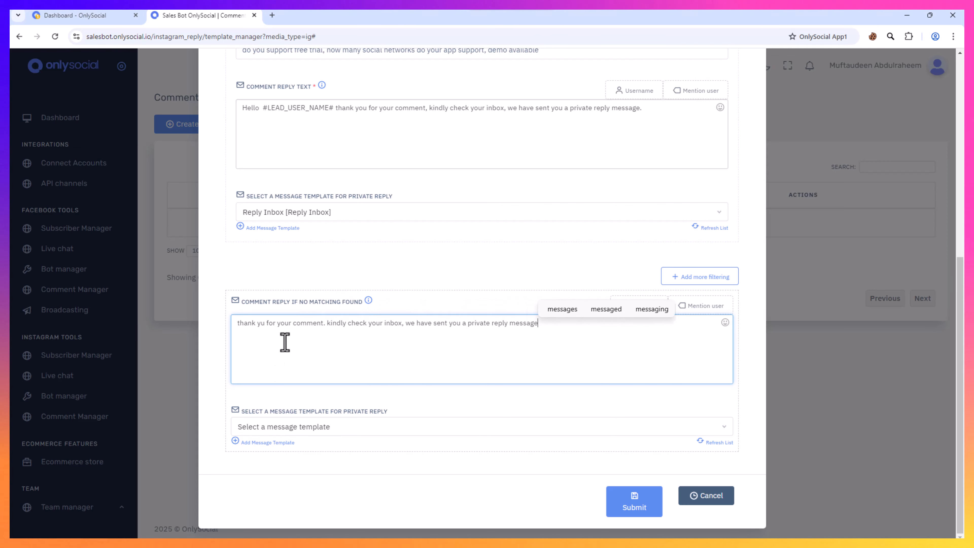
Select "no match reply" as the private reply template for unmatched comments and submit the comment reply template
left_click(312, 428)
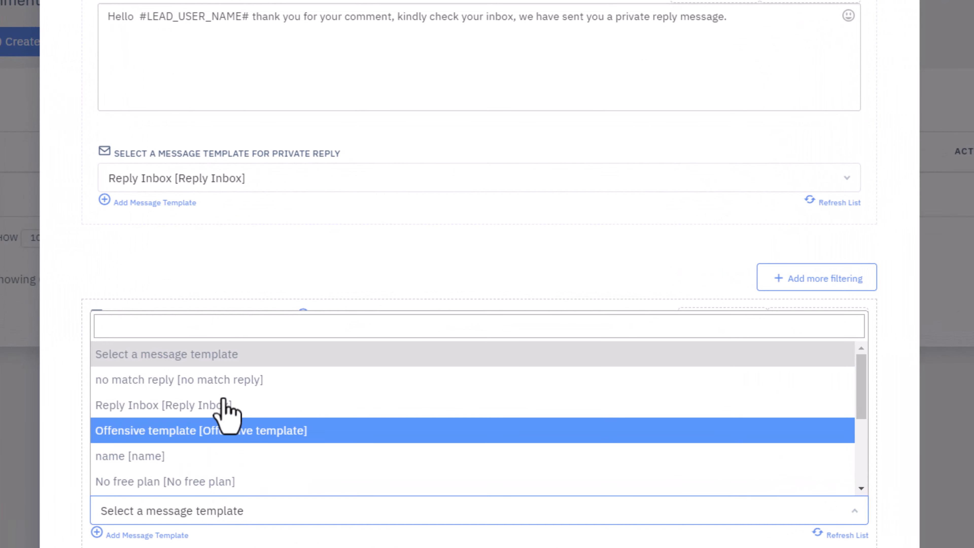
left_click(127, 381)
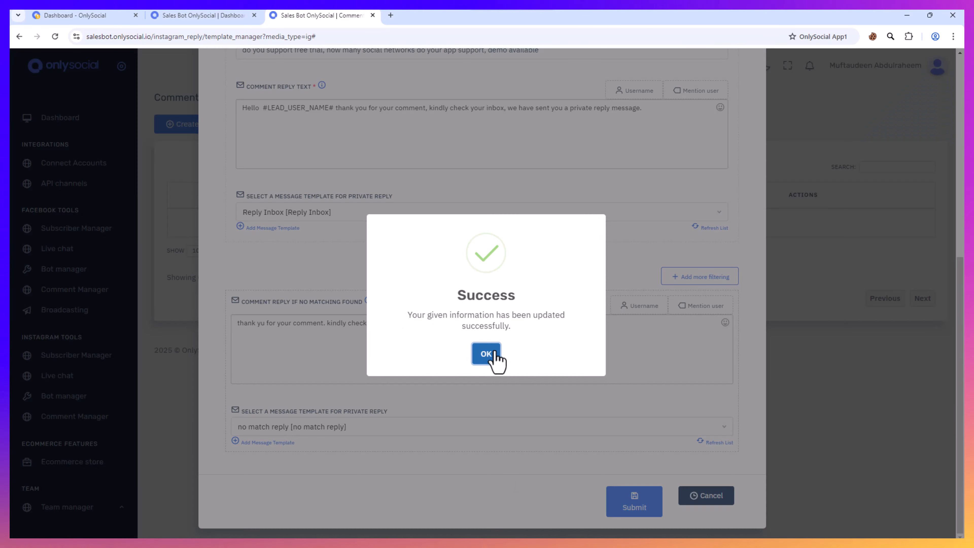
left_click(488, 354)
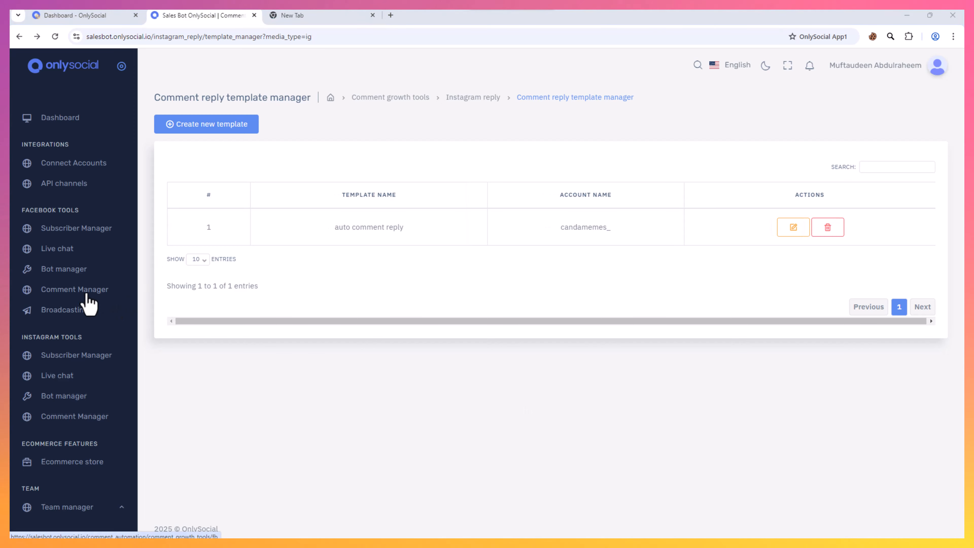
Open the Instagram automation campaign from the comment growth tools and select the candamemes_ account
left_click(88, 296)
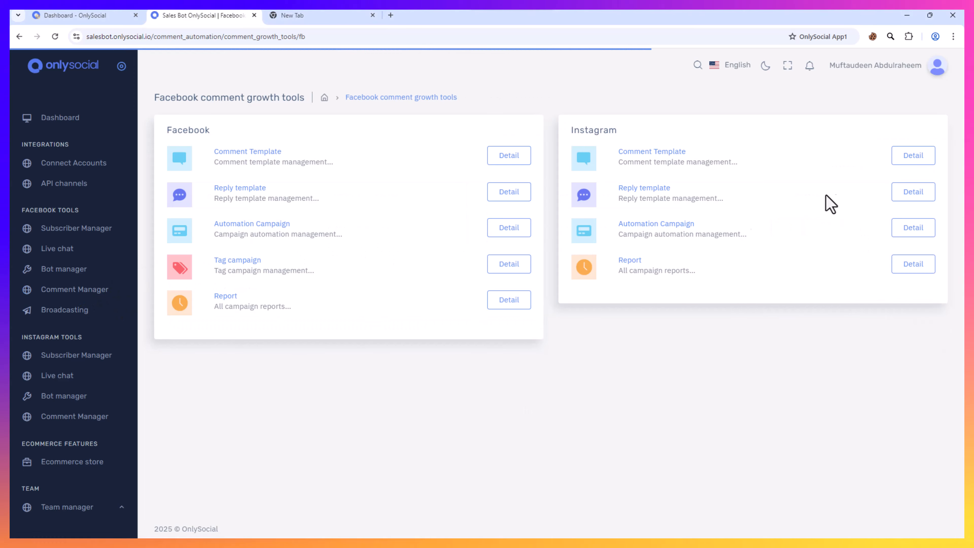
left_click(621, 226)
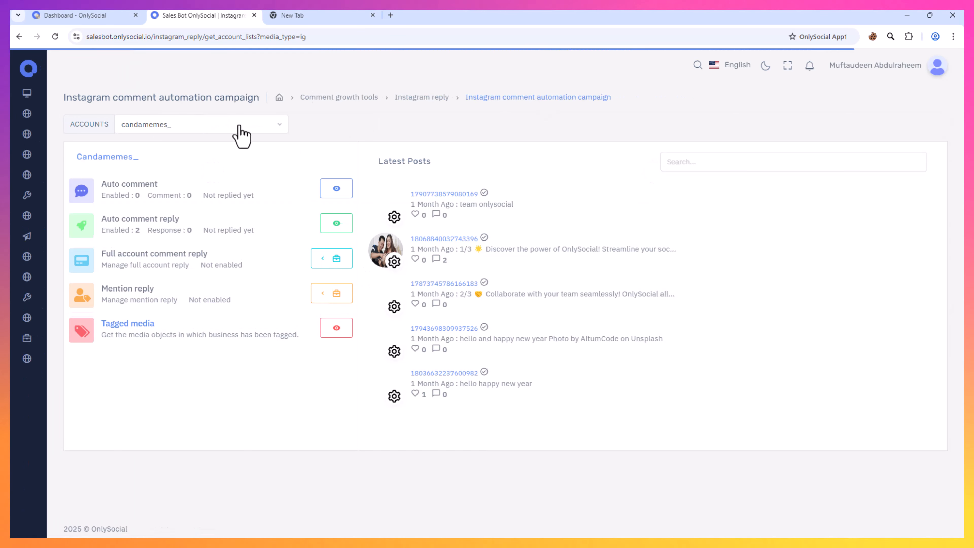
left_click(236, 126)
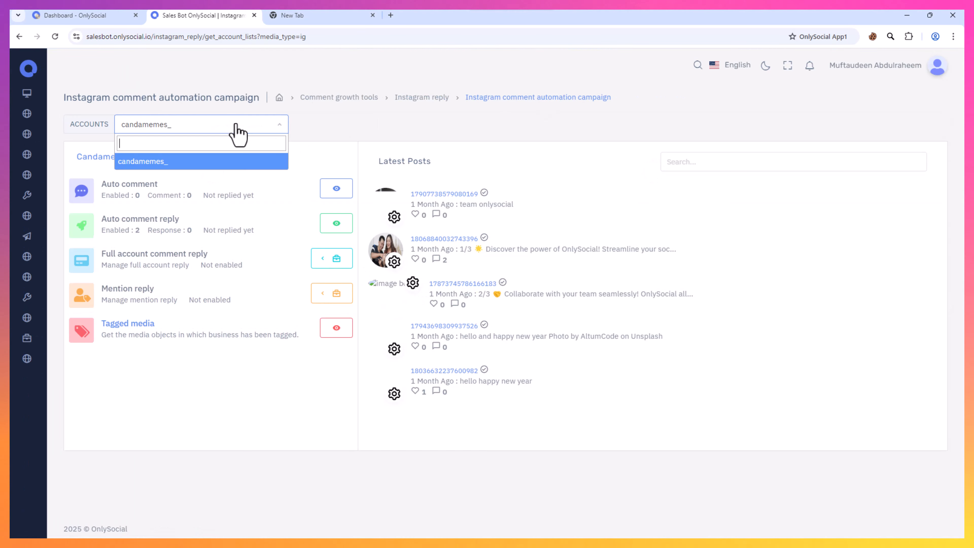
left_click(234, 124)
left_click(235, 129)
left_click(145, 163)
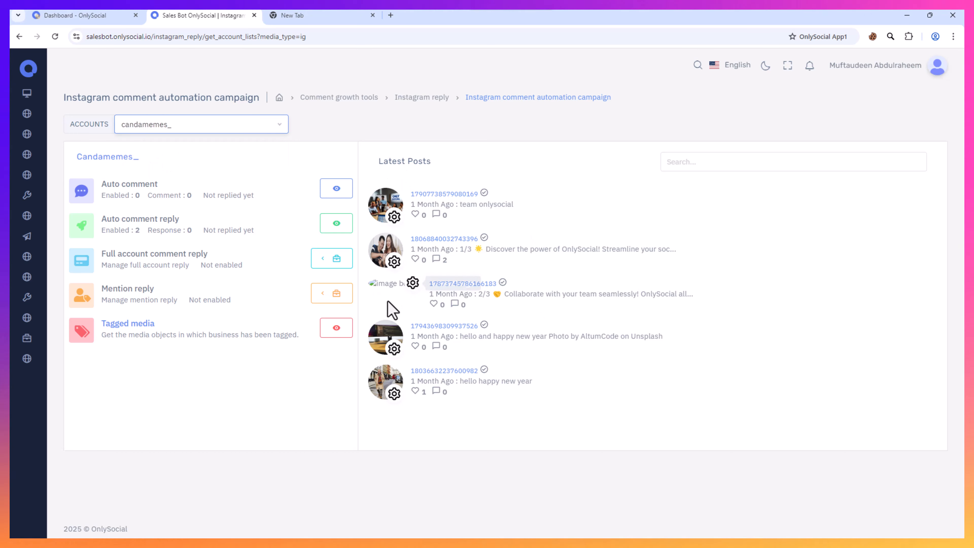
Enable auto comment reply on the "1/3 Discover the power of OnlySocial" post using the saved template "auto comment reply"
left_click(394, 263)
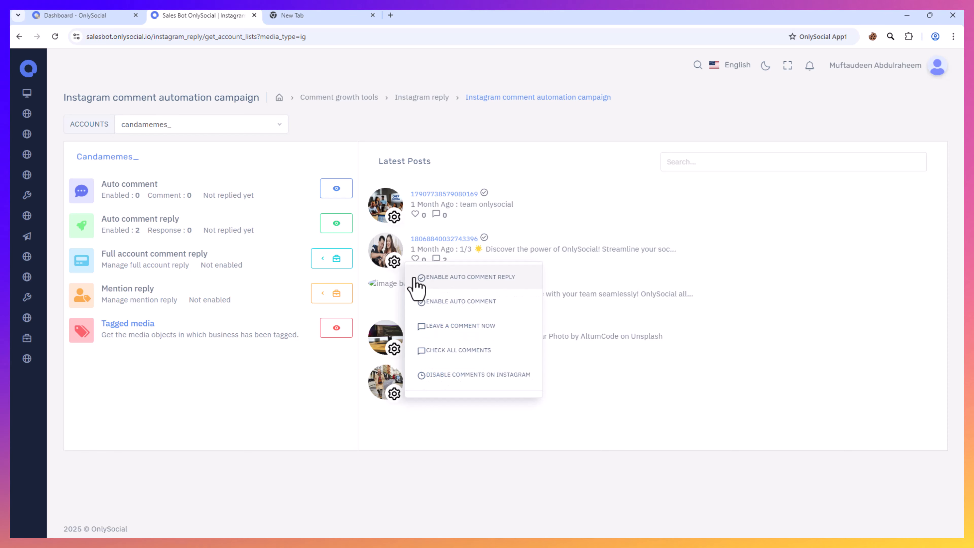
left_click(453, 278)
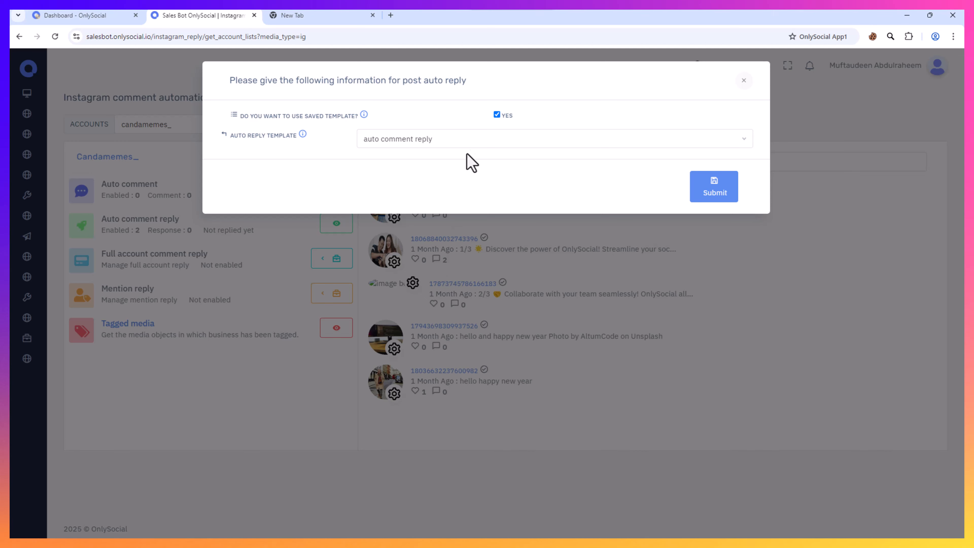
left_click(465, 148)
left_click(388, 143)
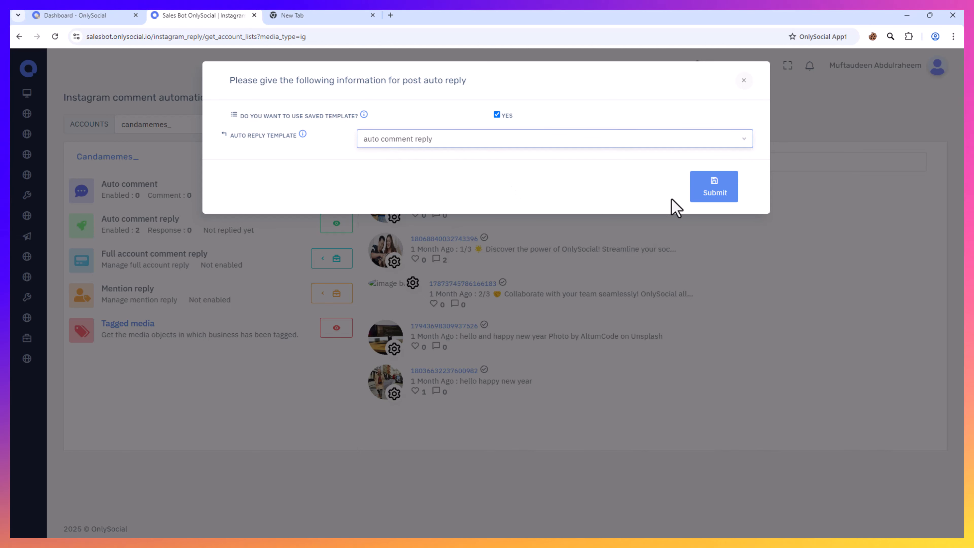
left_click(712, 194)
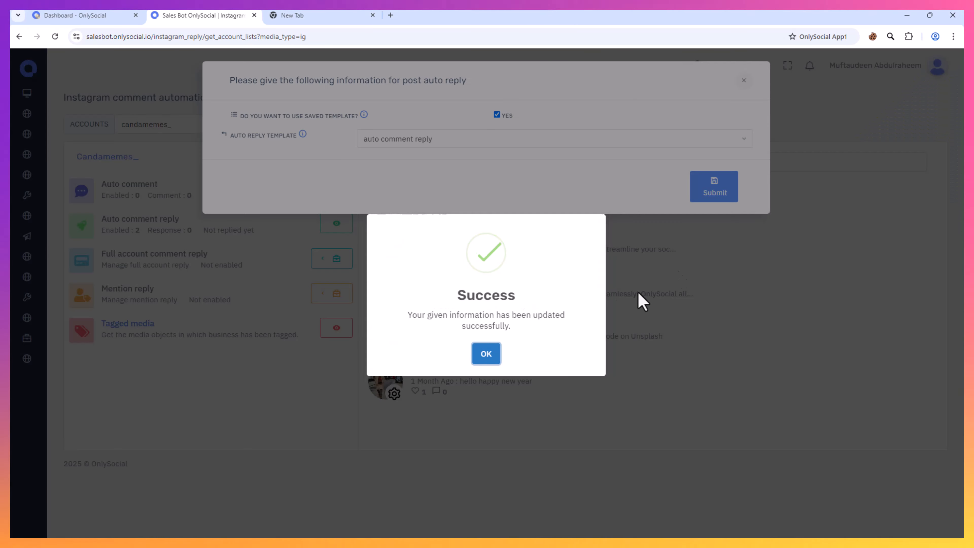
left_click(493, 355)
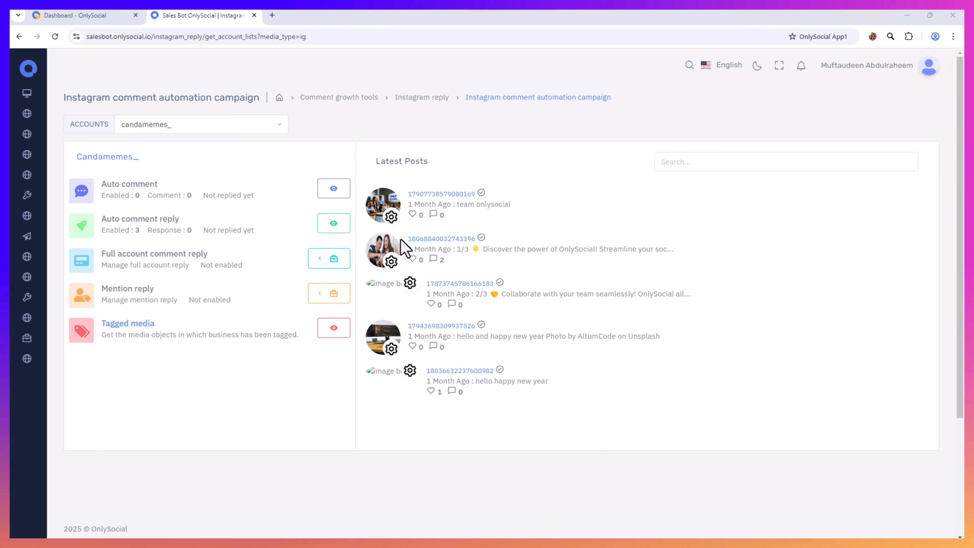
Start an auto comment campaign on the same post named "Auto comment campaign feb" with the "auto comment" template
left_click(391, 262)
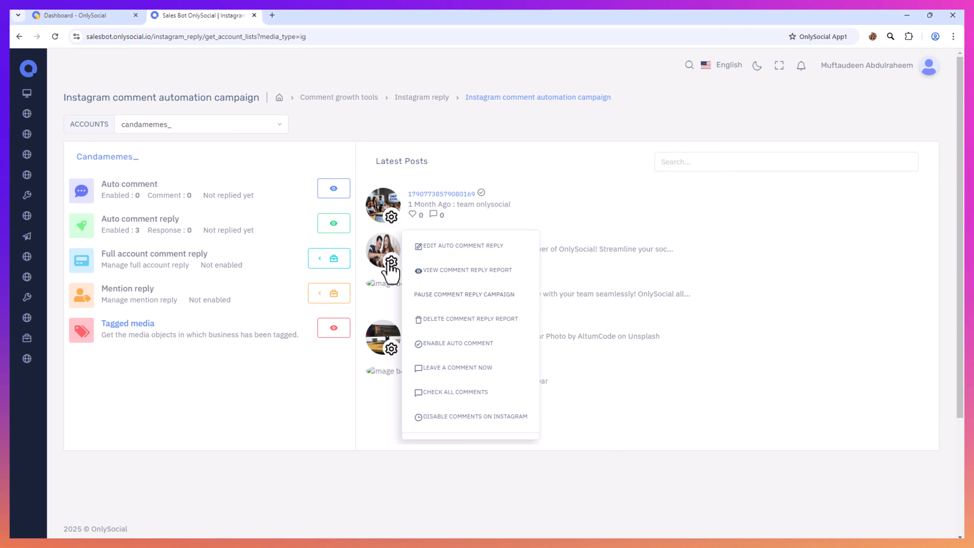
left_click(436, 344)
left_click(283, 150)
right_click(284, 150)
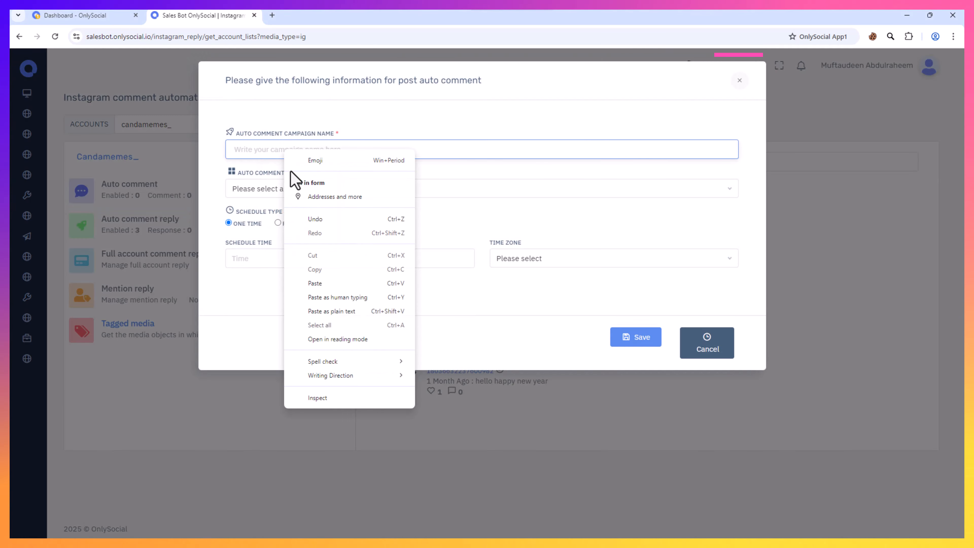
left_click(315, 283)
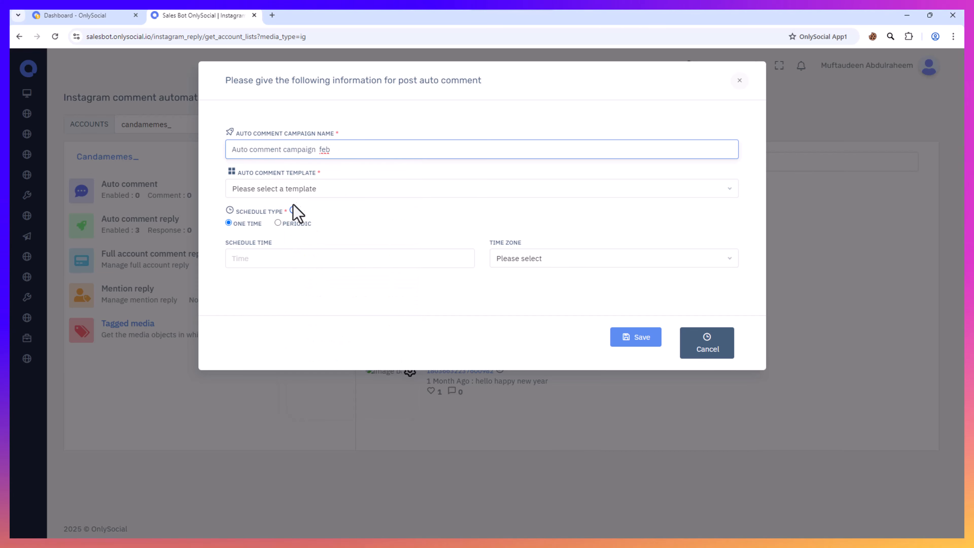
left_click(295, 190)
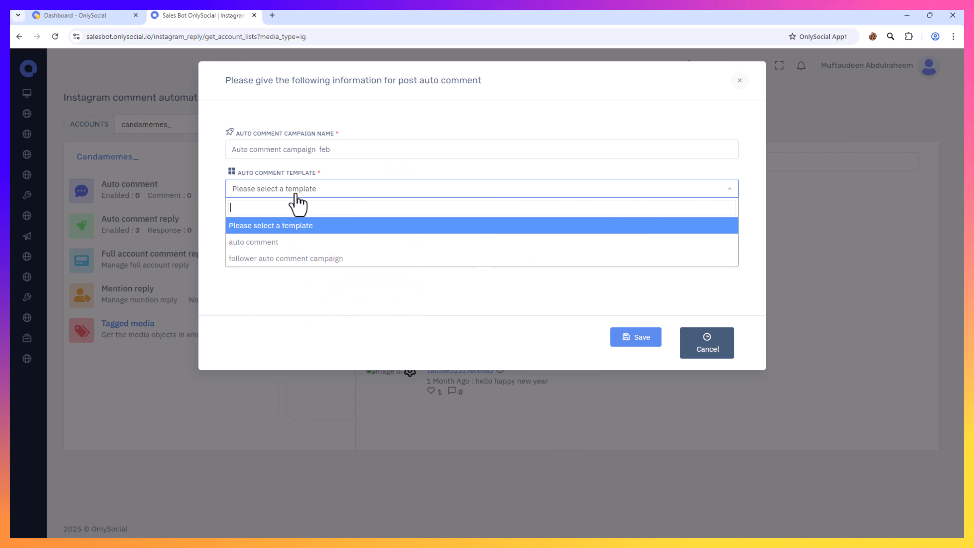
left_click(245, 242)
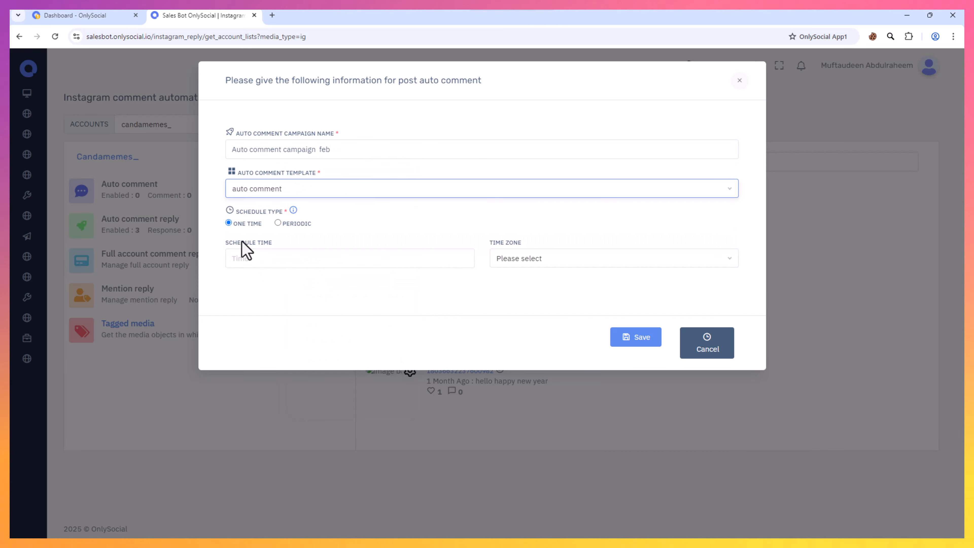
Set the auto comment schedule type to Periodic with a schedule time of every 15 hours
left_click(232, 222)
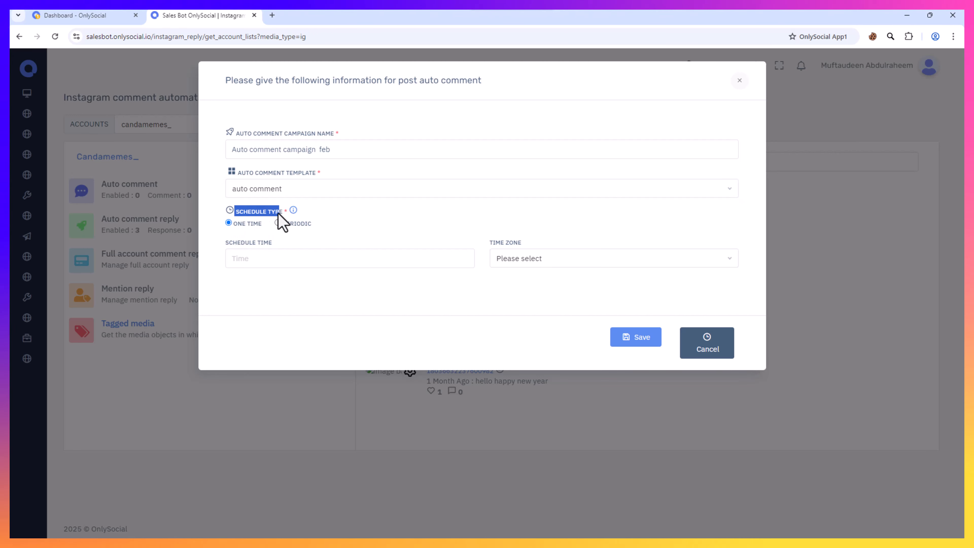
left_click(249, 218)
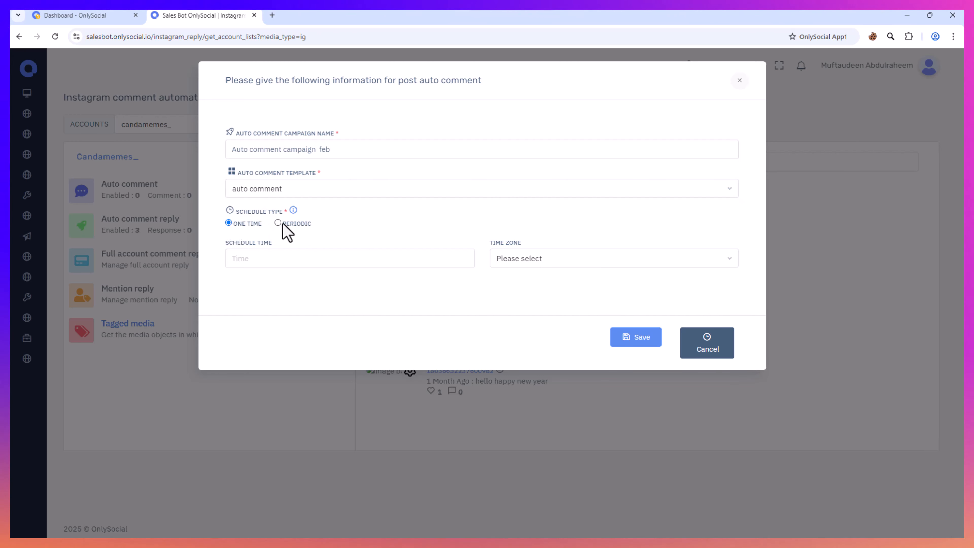
left_click_drag(283, 225, 318, 224)
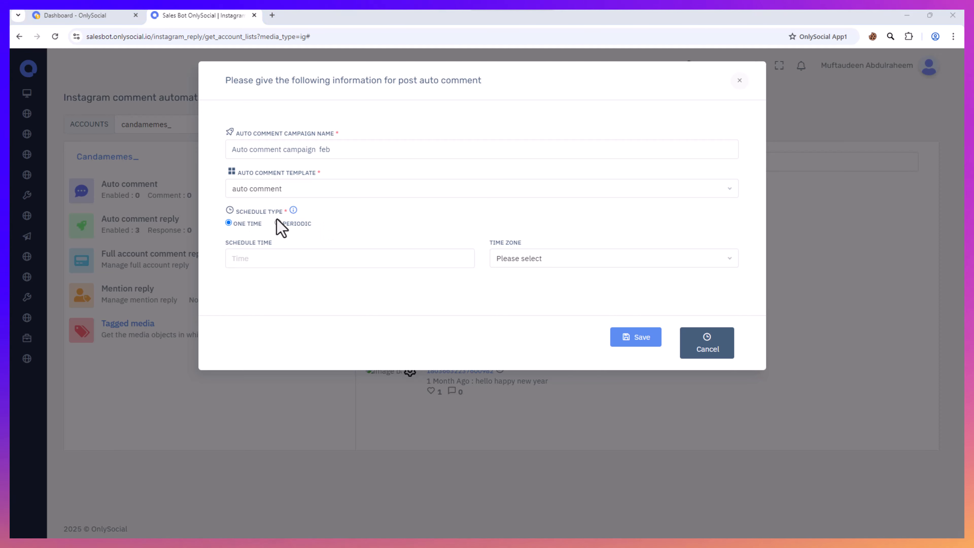
left_click(278, 223)
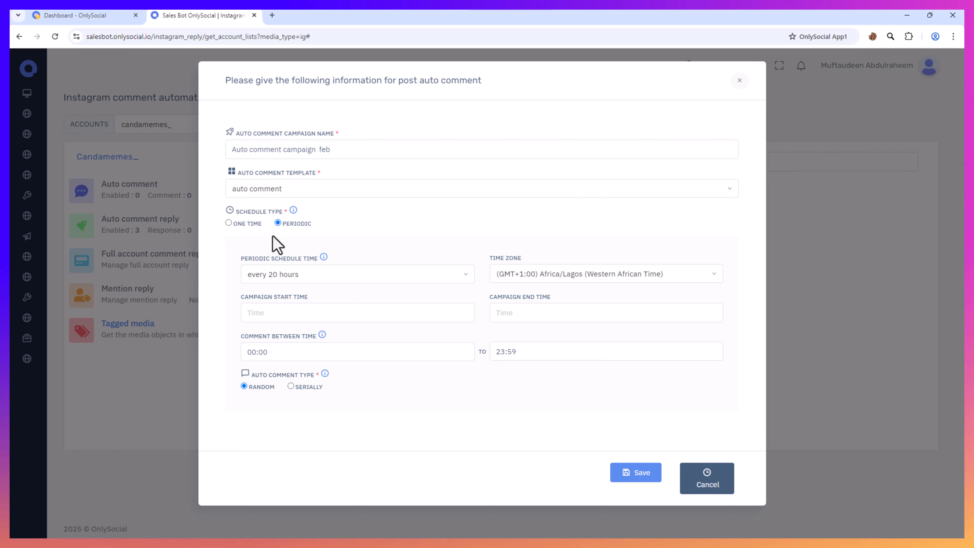
left_click(263, 274)
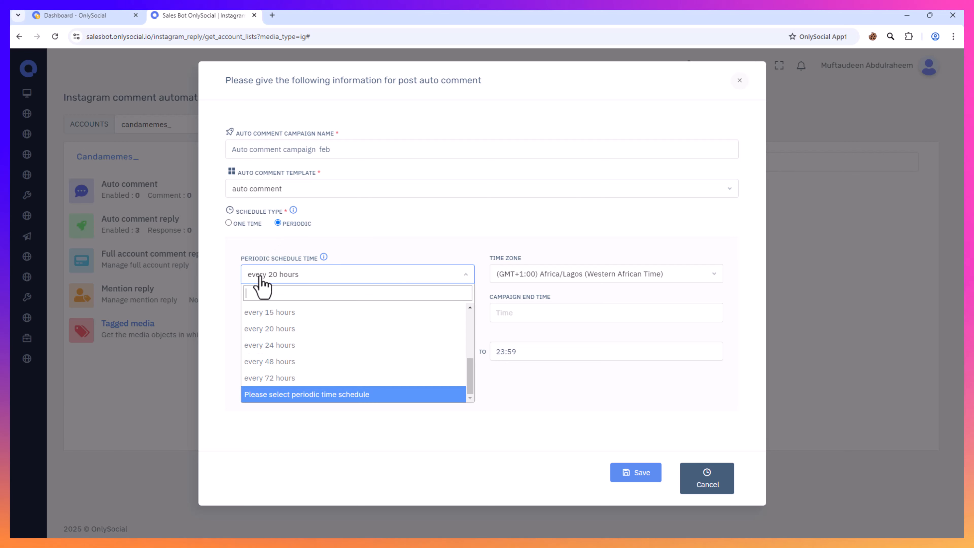
left_click(258, 312)
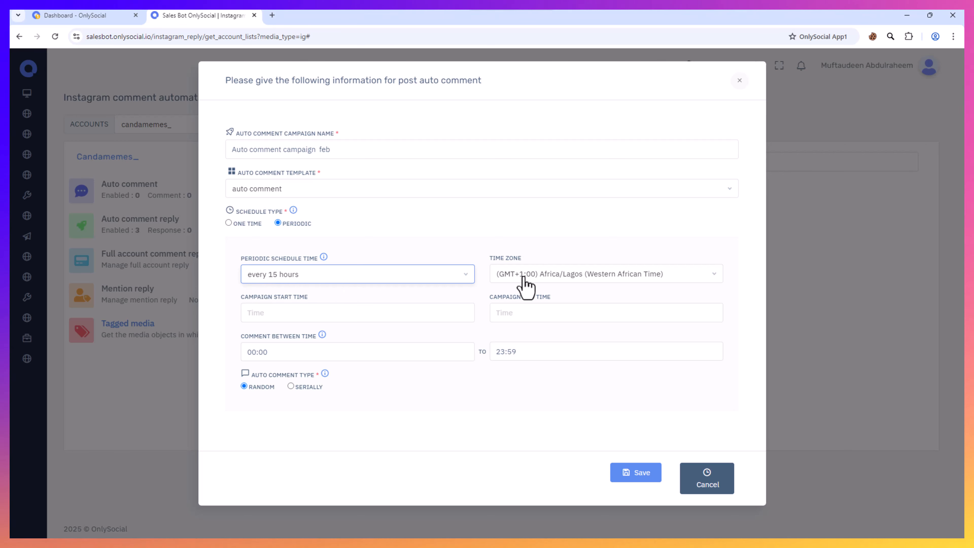
left_click(526, 286)
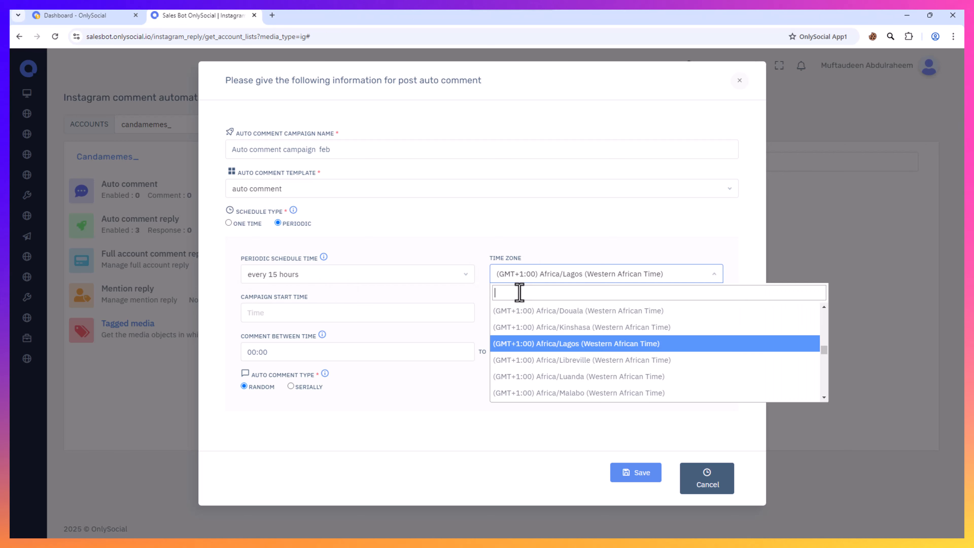
left_click(528, 349)
left_click(299, 313)
left_click(375, 345)
left_click(518, 313)
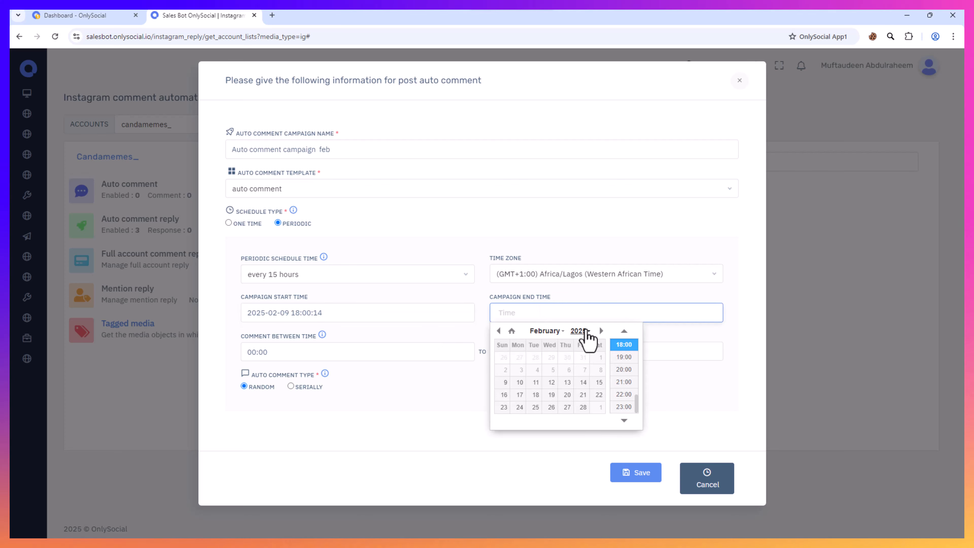
left_click(594, 437)
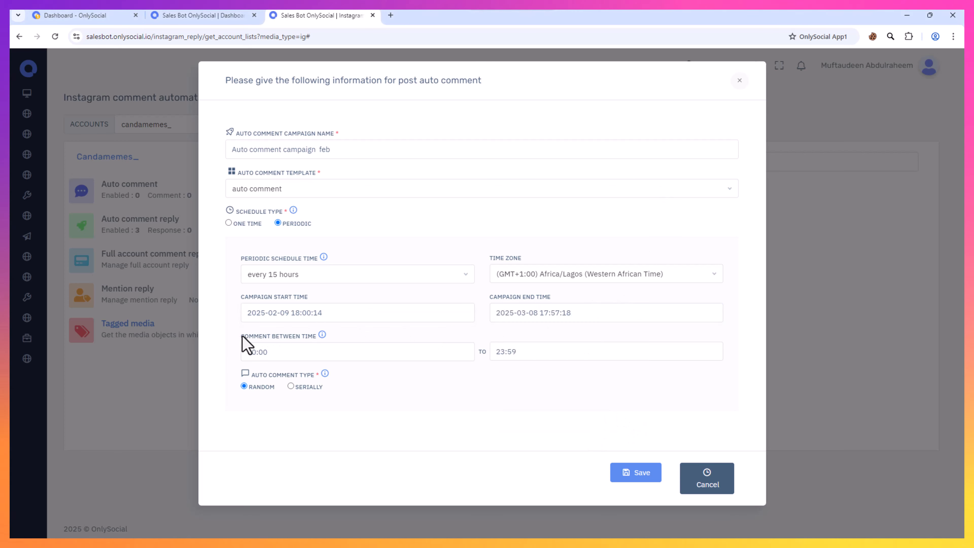
Save the periodic auto comment campaign with the default comment hours and random comment type
left_click_drag(242, 338, 333, 344)
left_click(348, 341)
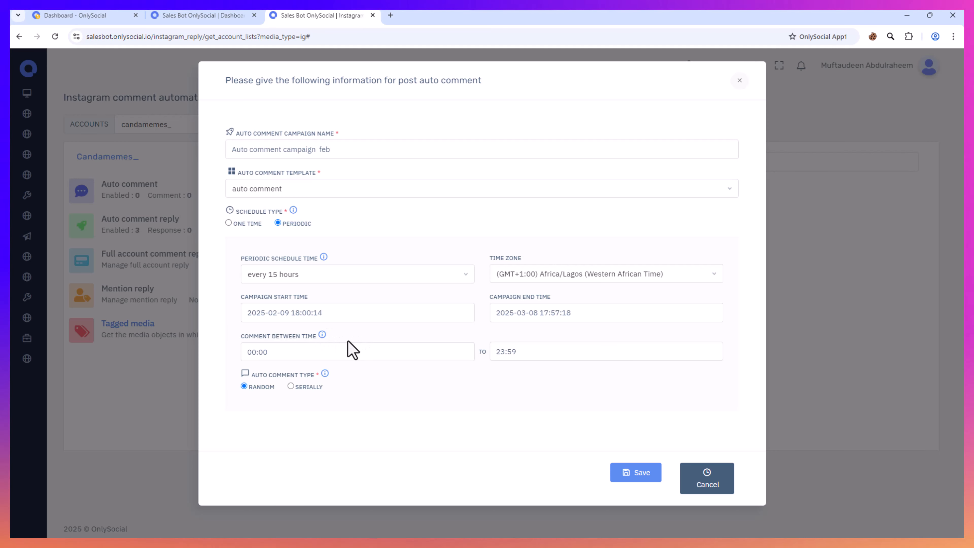
left_click(648, 474)
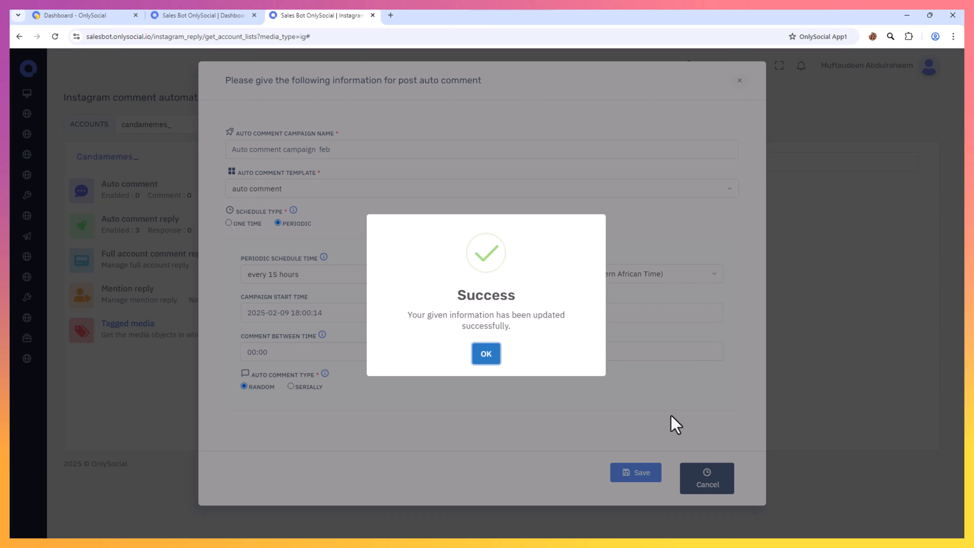
left_click(486, 355)
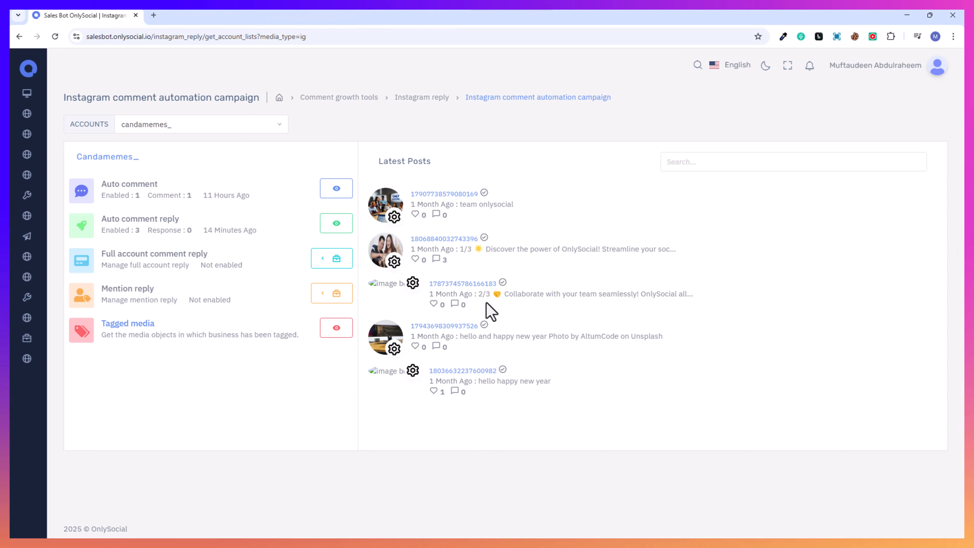
Open the "1/3 Discover the power of OnlySocial" post on Instagram and post the comment "hello, demo available"
left_click(448, 239)
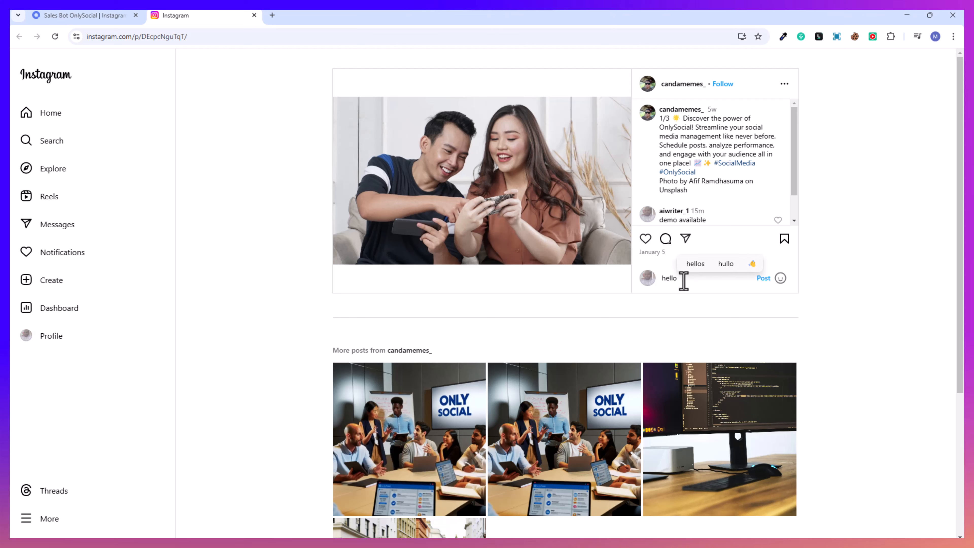
left_click(762, 281)
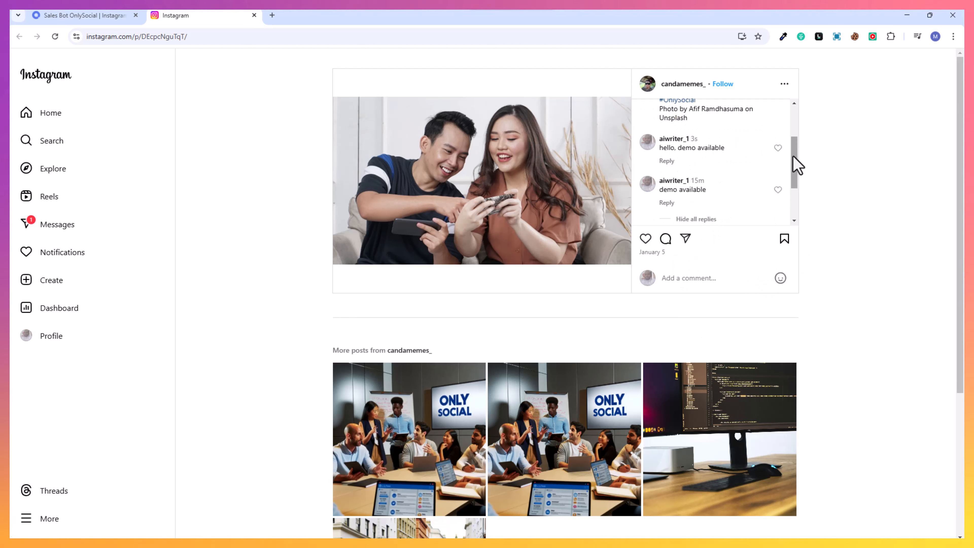
left_click_drag(794, 156, 794, 191)
left_click_drag(681, 175, 710, 202)
left_click(709, 203)
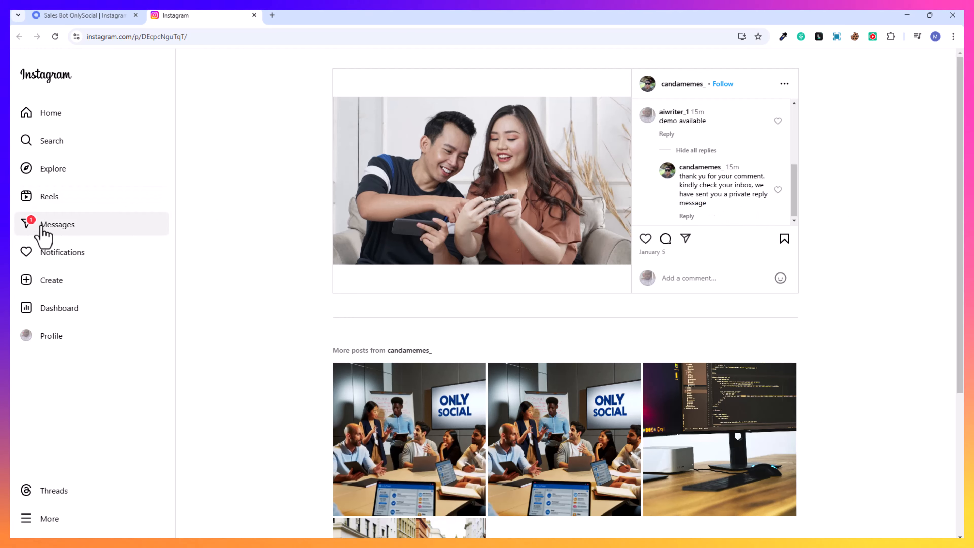
left_click(54, 227)
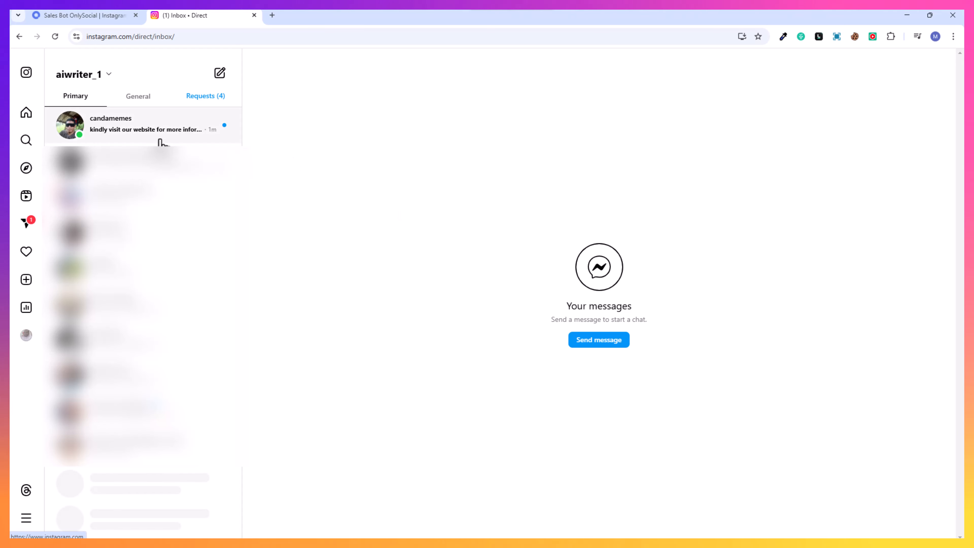
left_click(164, 134)
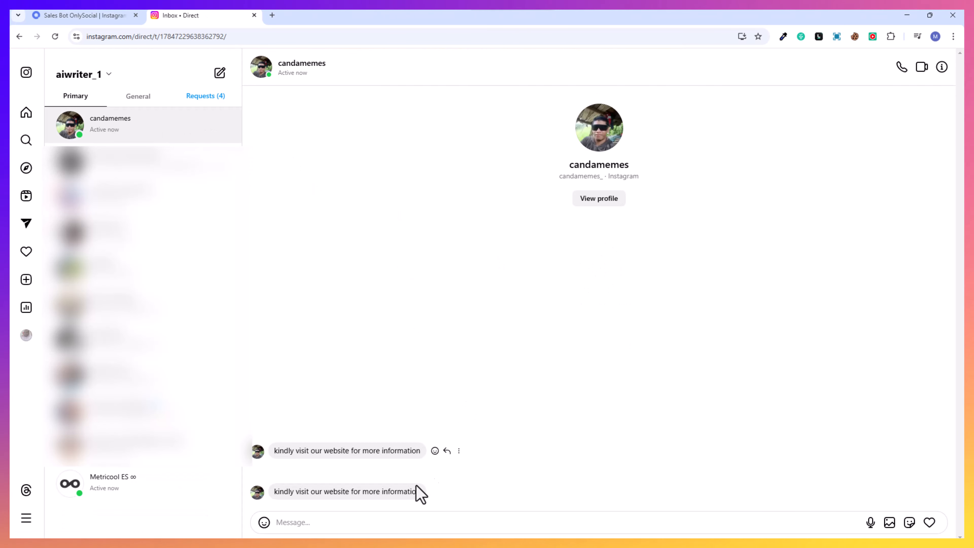